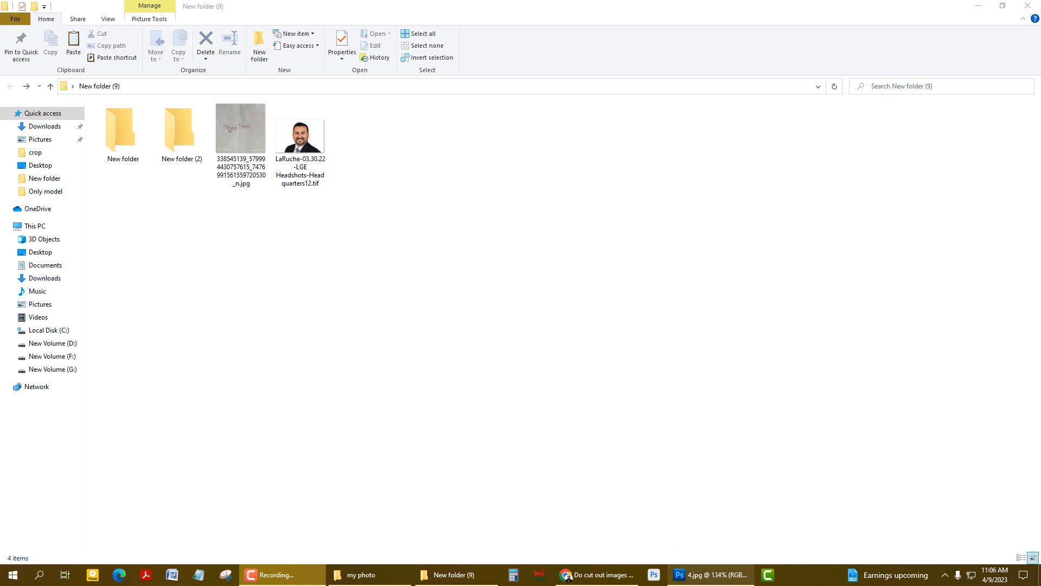
Switch to Photoshop and examine the photo and signature size requirements in the newspaper notice 4.jpg.
{"action": "left_click", "coordinate": [697, 575]}
{"action": "key", "text": "ctrl+0"}
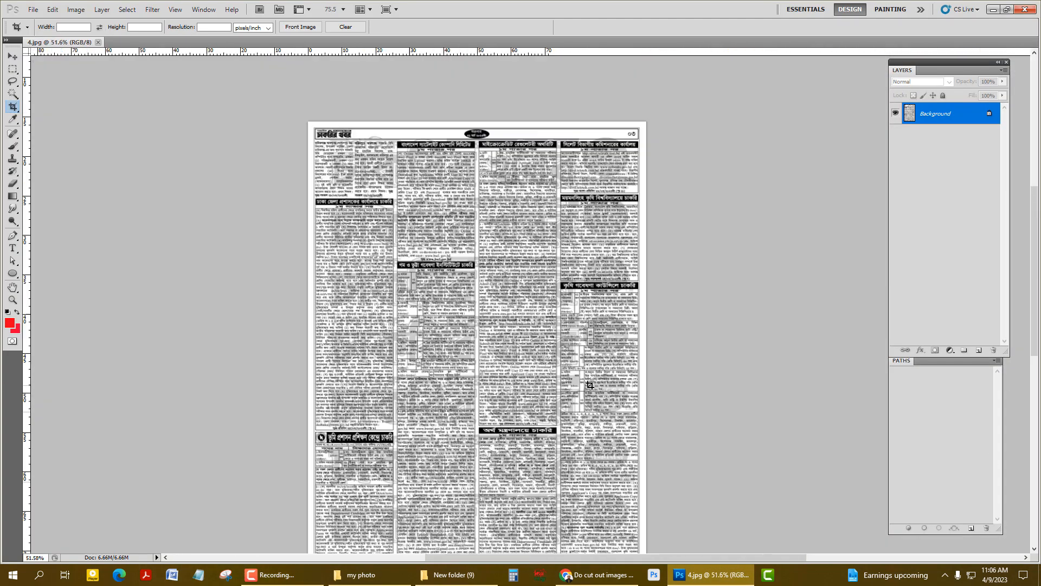
{"action": "scroll", "coordinate": [589, 383], "scroll_direction": "up", "scroll_amount": 13}
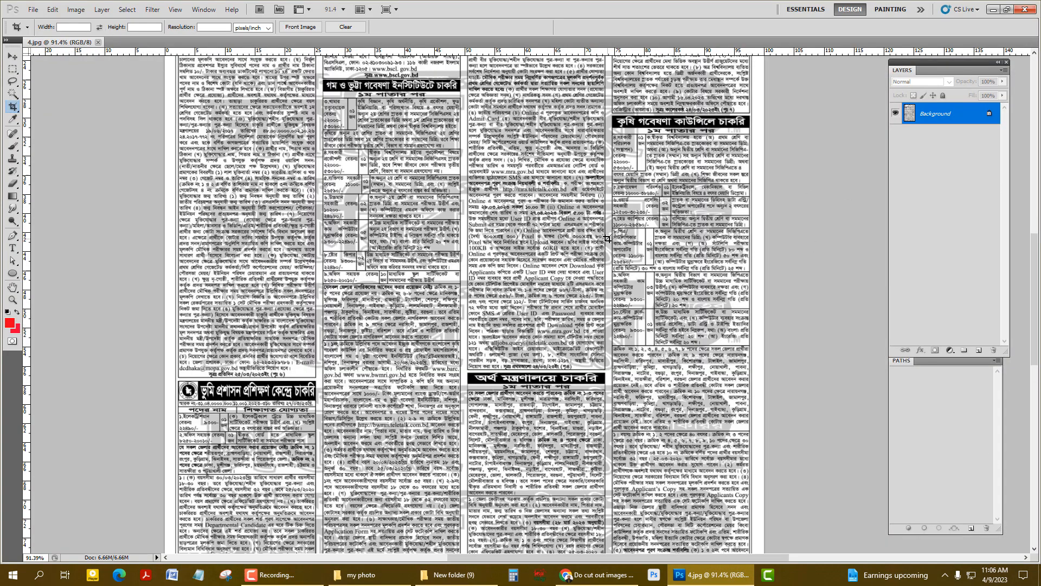
{"action": "scroll", "coordinate": [600, 265], "scroll_direction": "up", "scroll_amount": 6}
{"action": "key", "text": "p"}
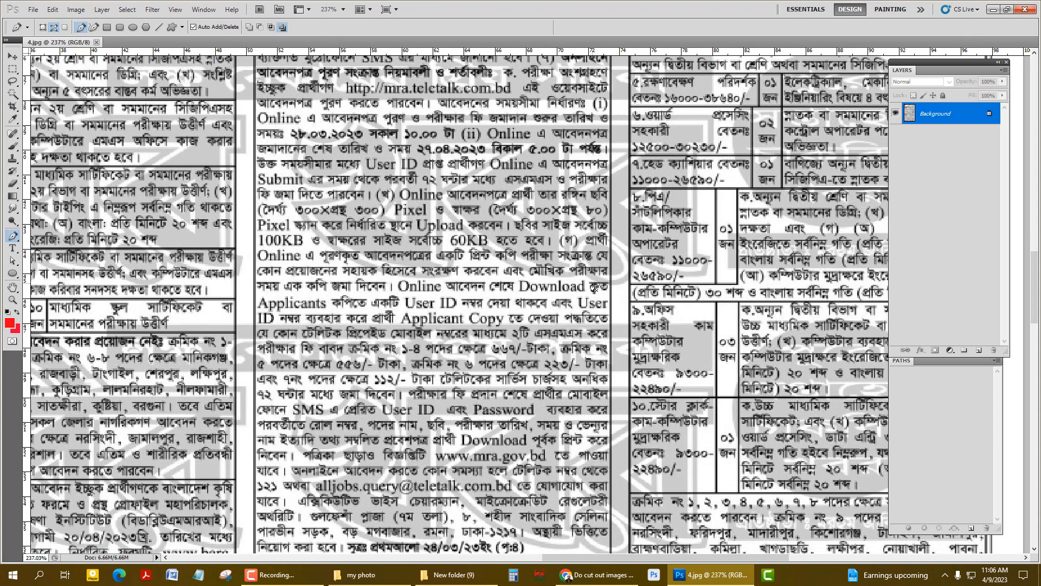
{"action": "scroll", "coordinate": [594, 287], "scroll_direction": "down", "scroll_amount": 3}
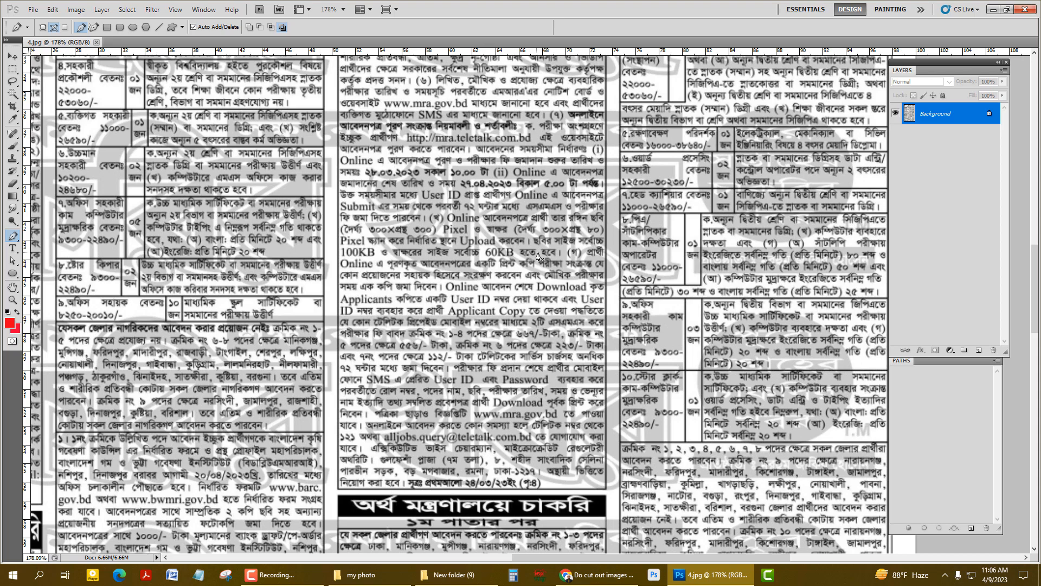
Switch to File Explorer, open the signature JPG and the headshot TIF in Photoshop, and bring the headshot to the front.
{"action": "left_click", "coordinate": [716, 575]}
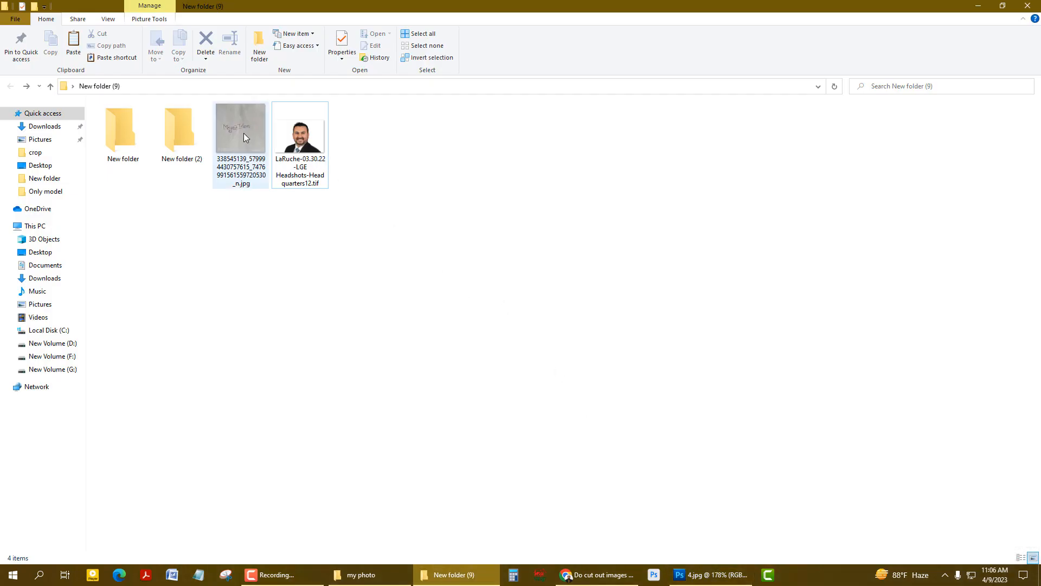
{"action": "left_click", "coordinate": [244, 137]}
{"action": "left_click", "coordinate": [302, 140]}
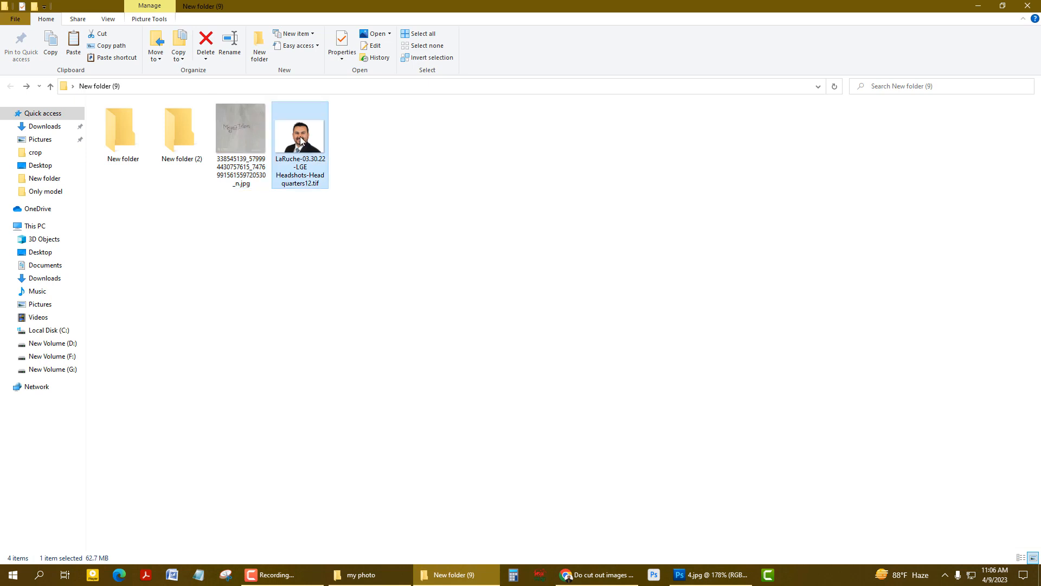
{"action": "left_click", "coordinate": [257, 232]}
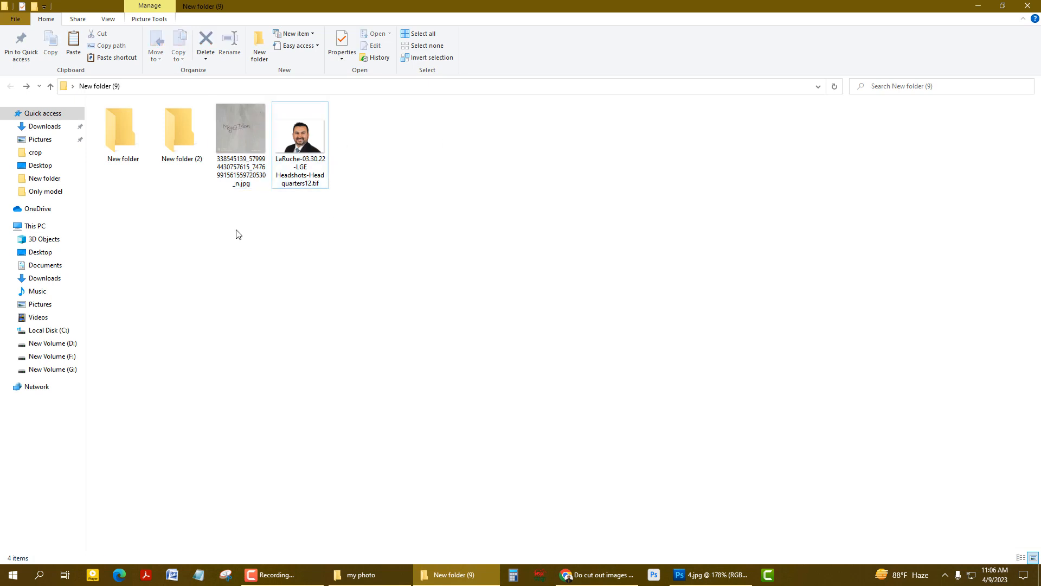
{"action": "left_click_drag", "start_coordinate": [241, 216], "coordinate": [967, 197]}
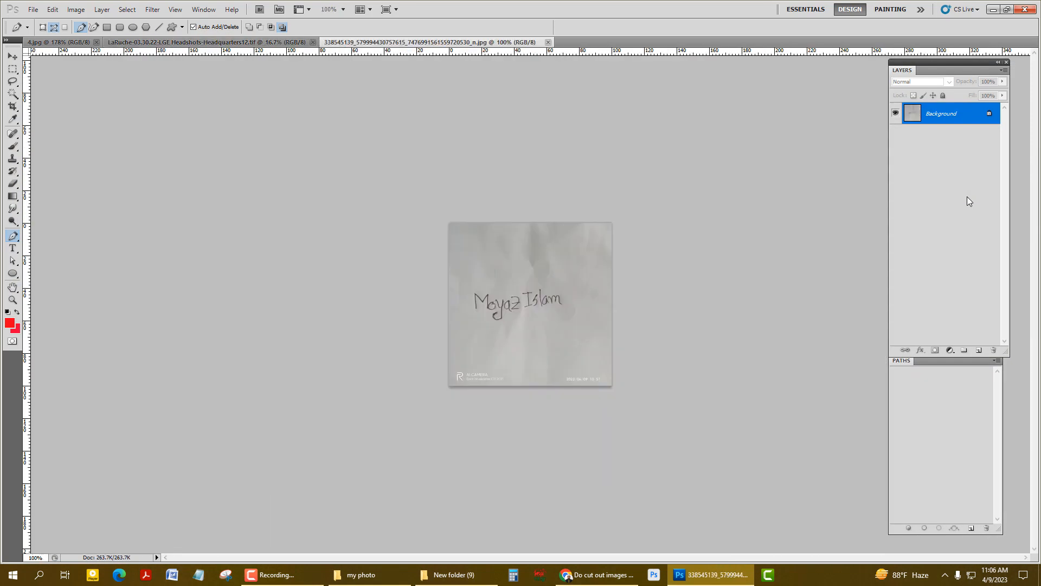
{"action": "left_click", "coordinate": [277, 42]}
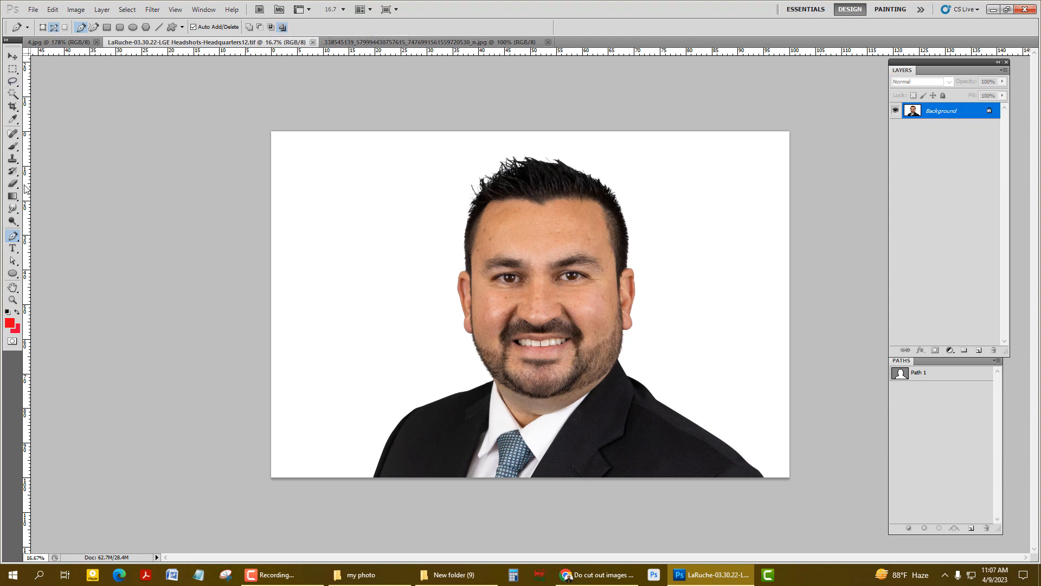
Set the Crop tool to 300 px width, 300 px height and a resolution of 300 pixels/inch.
{"action": "left_click", "coordinate": [14, 110]}
{"action": "right_click", "coordinate": [15, 110]}
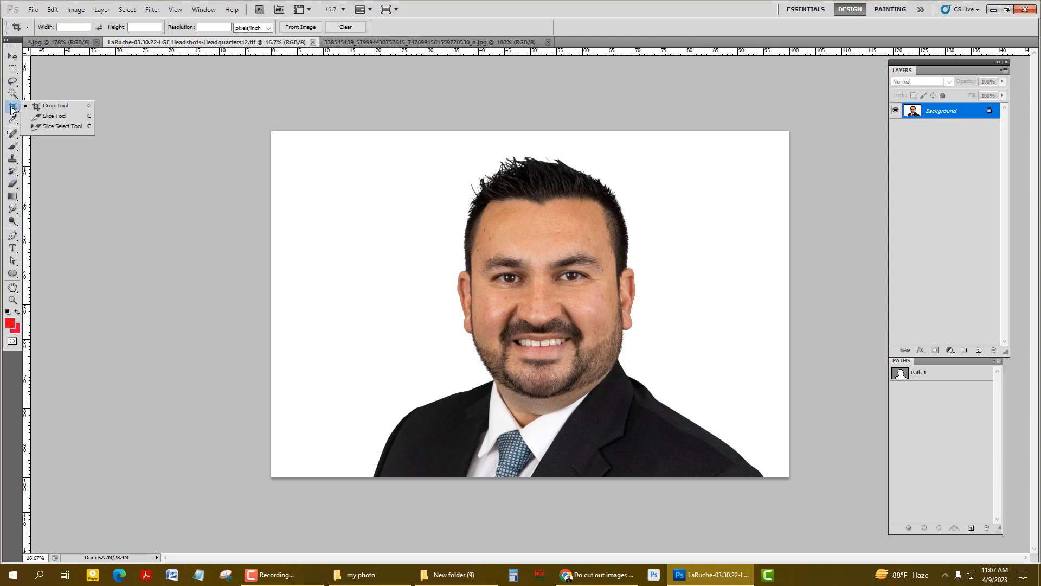
{"action": "left_click", "coordinate": [59, 106]}
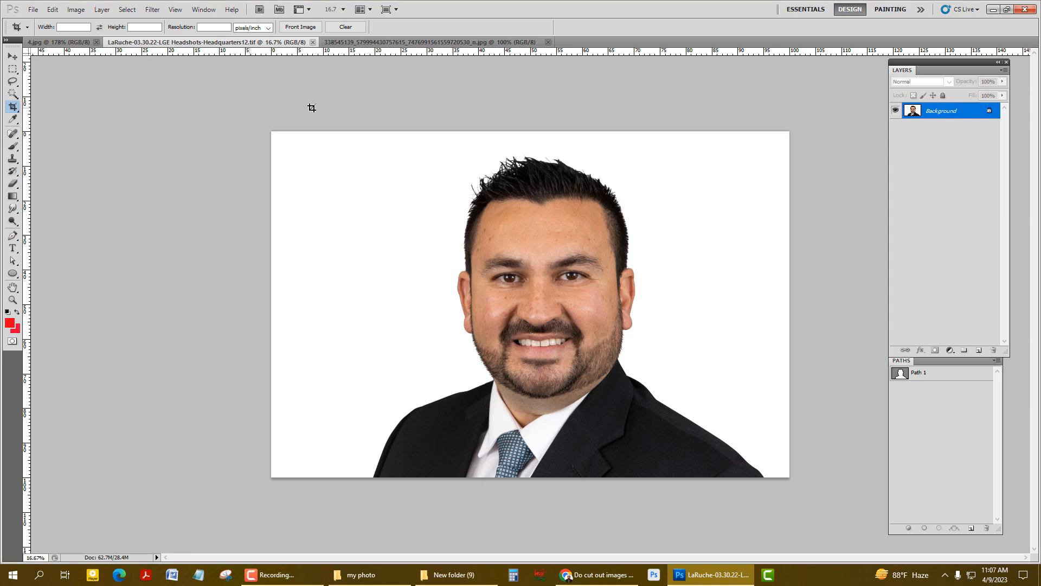
{"action": "left_click", "coordinate": [69, 28]}
{"action": "left_click", "coordinate": [139, 27]}
{"action": "type", "text": "300"}
{"action": "left_click", "coordinate": [215, 27]}
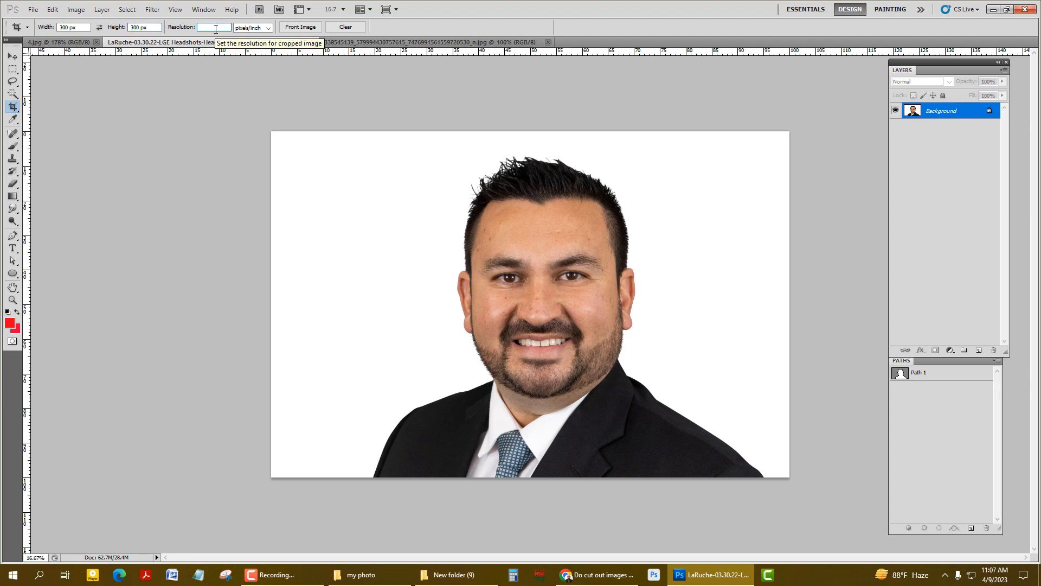
{"action": "type", "text": "300"}
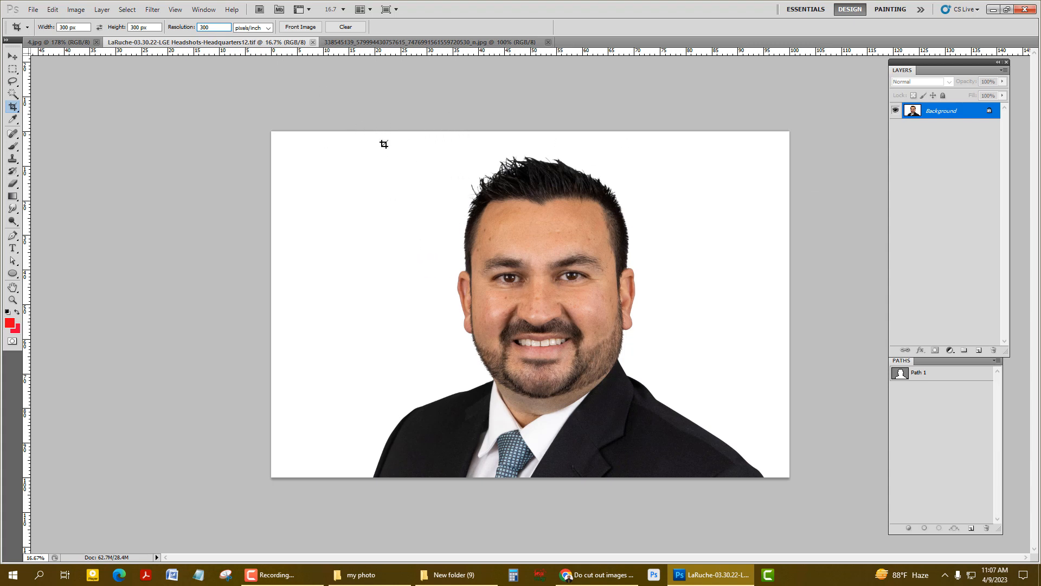
Crop the headshot to a full-height square centred on the man's head and shoulders.
{"action": "left_click_drag", "start_coordinate": [357, 132], "coordinate": [774, 420]}
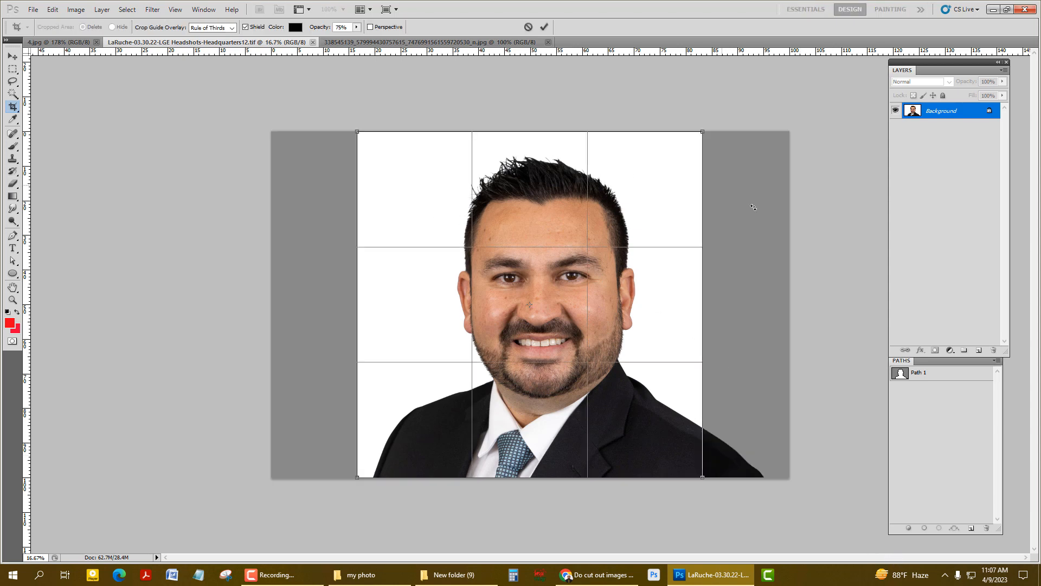
{"action": "left_click_drag", "start_coordinate": [589, 246], "coordinate": [613, 246]}
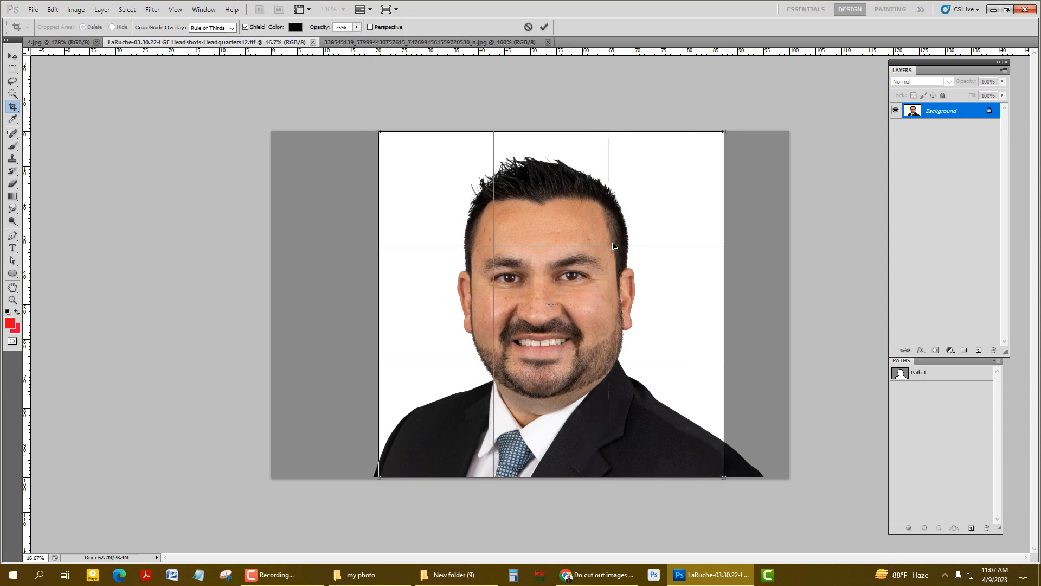
{"action": "left_click_drag", "start_coordinate": [620, 378], "coordinate": [632, 378]}
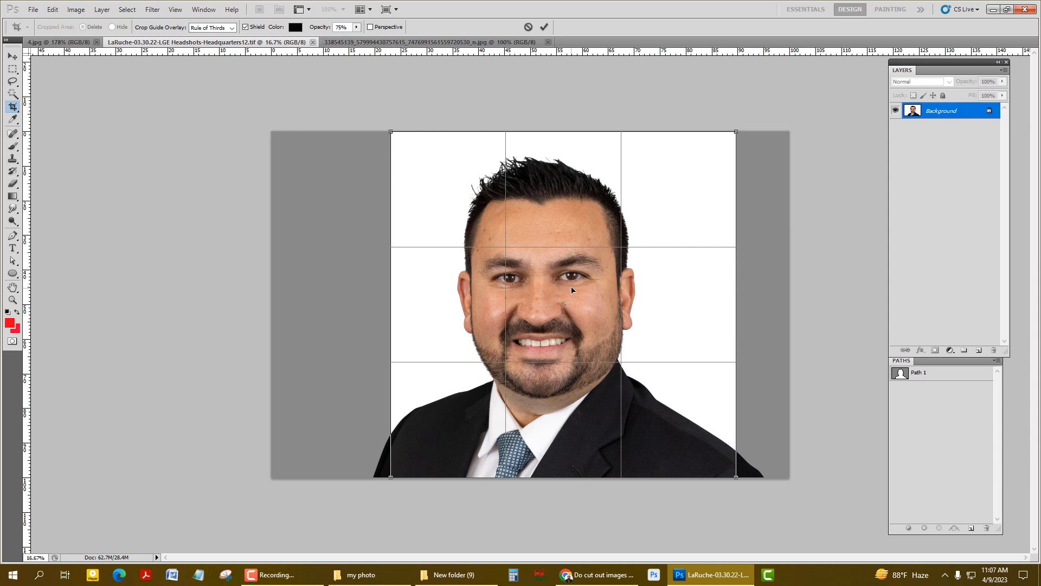
{"action": "left_click_drag", "start_coordinate": [571, 290], "coordinate": [563, 219]}
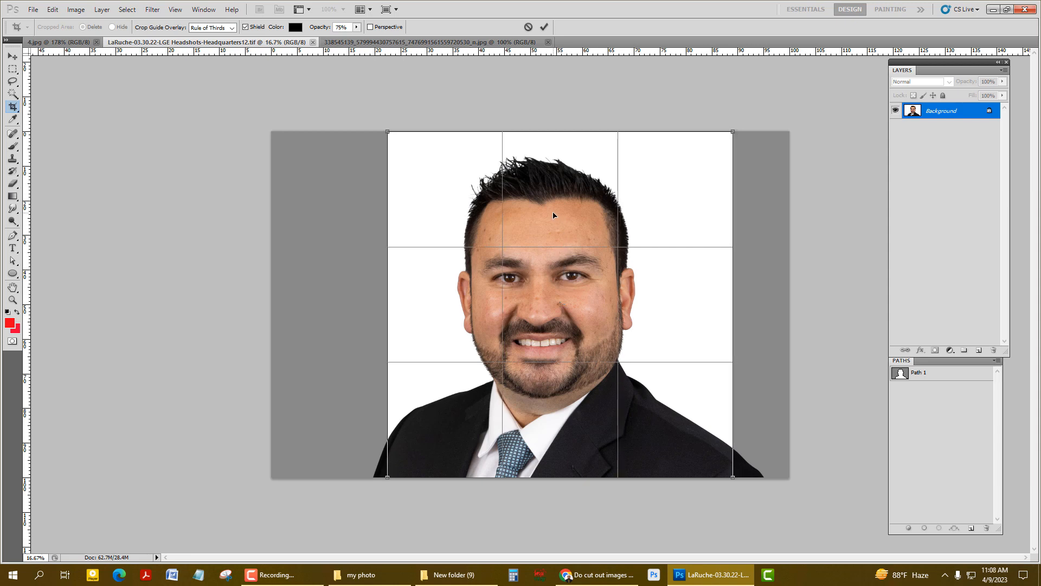
{"action": "key", "text": "Return"}
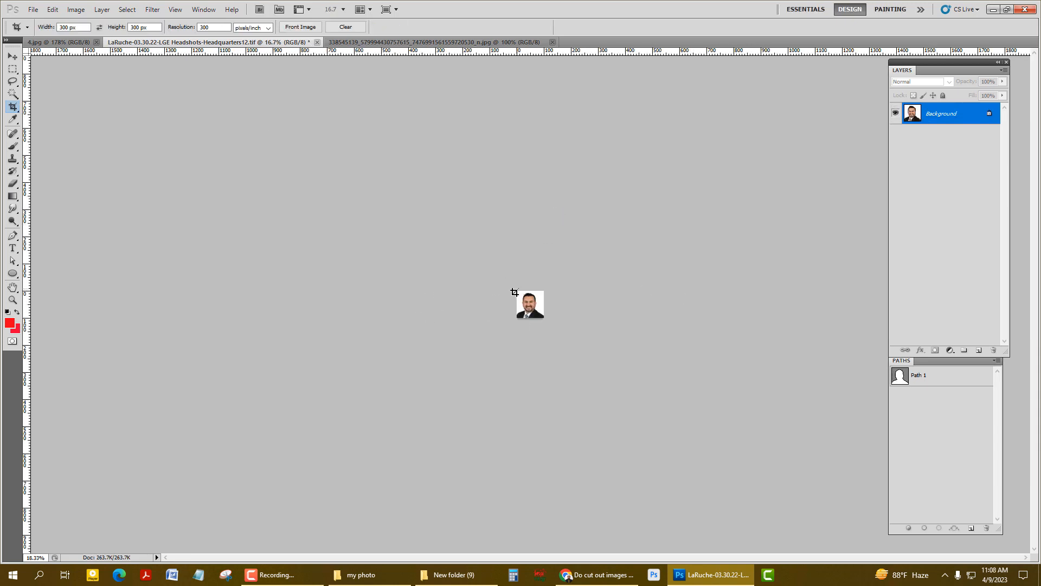
Check the cropped headshot's pixel dimensions in Canvas Size without changing them.
{"action": "scroll", "coordinate": [545, 329], "scroll_direction": "up", "scroll_amount": 3}
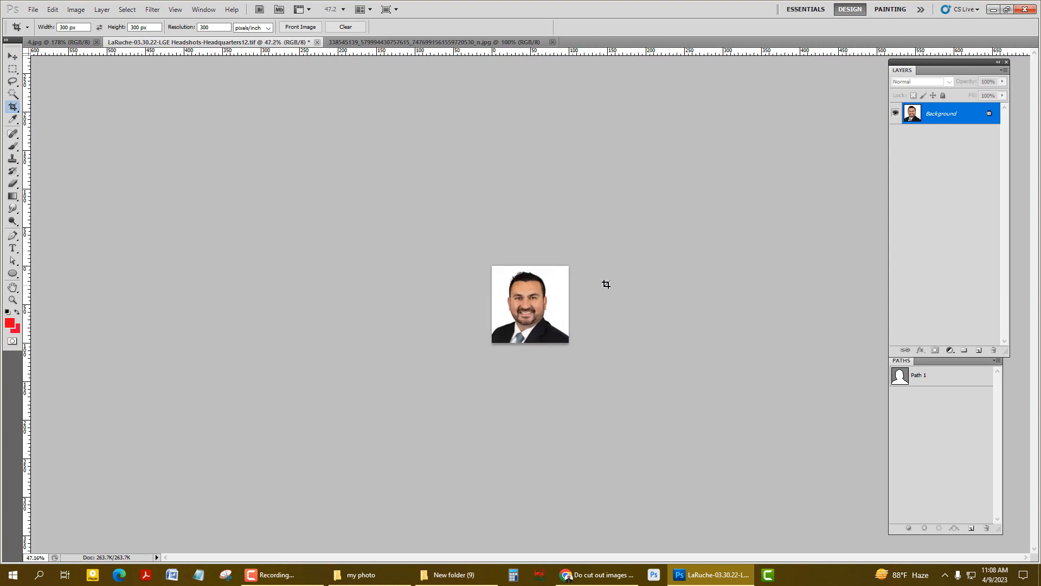
{"action": "scroll", "coordinate": [554, 297], "scroll_direction": "up", "scroll_amount": 3}
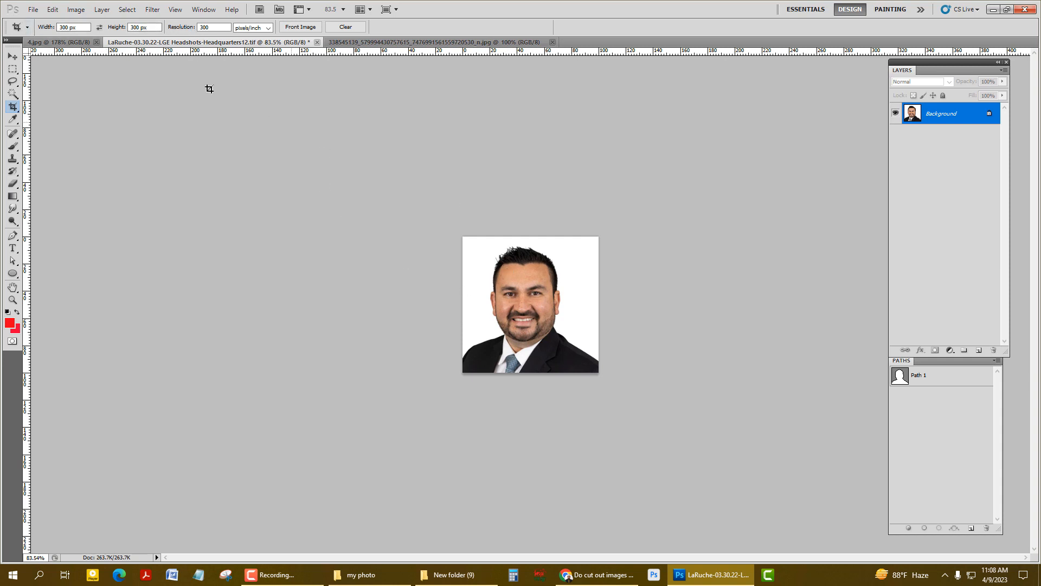
{"action": "left_click", "coordinate": [76, 10]}
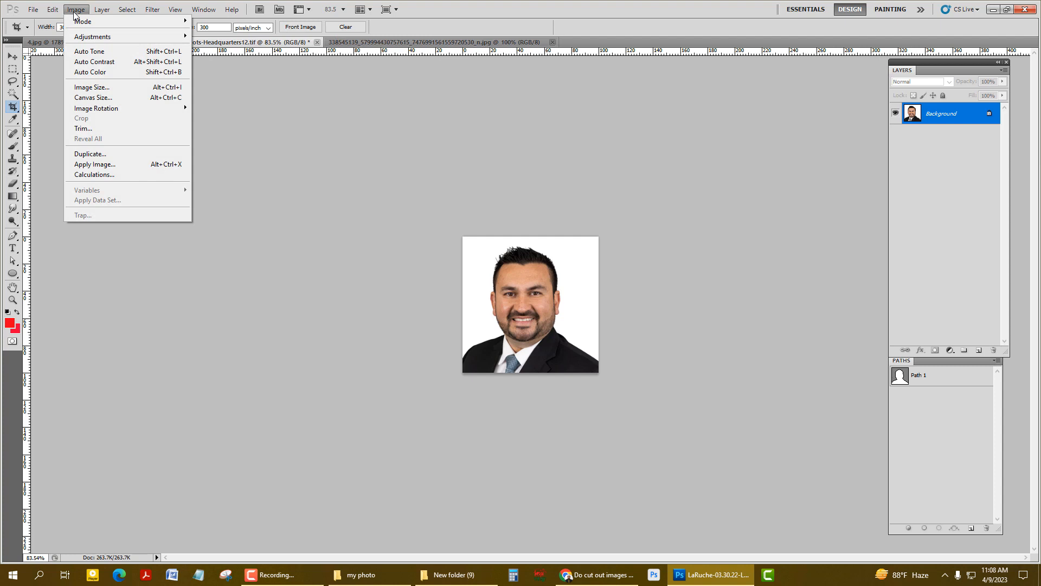
{"action": "left_click", "coordinate": [93, 97]}
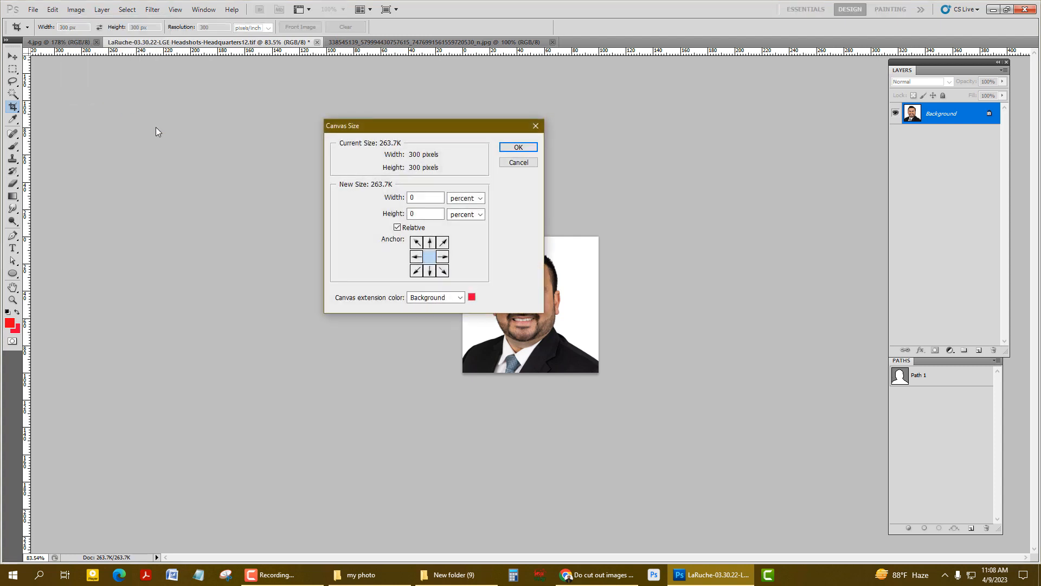
{"action": "left_click", "coordinate": [466, 198]}
{"action": "left_click", "coordinate": [459, 219]}
{"action": "left_click", "coordinate": [397, 227]}
{"action": "left_click", "coordinate": [518, 163]}
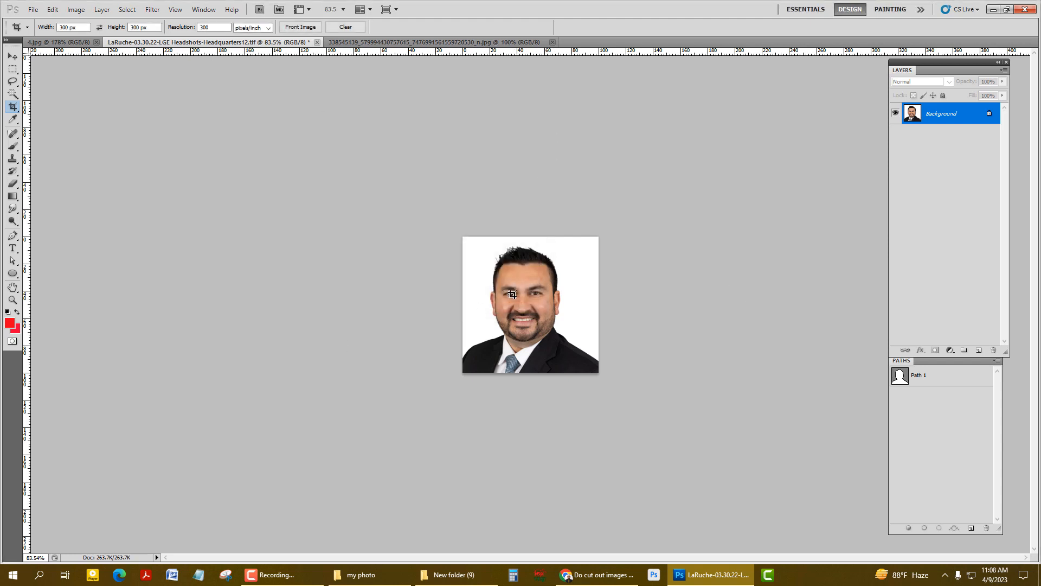
Start saving the headshot under a new location, creating a new folder inside New folder (9) and opening it.
{"action": "key", "text": "ctrl+shift+s"}
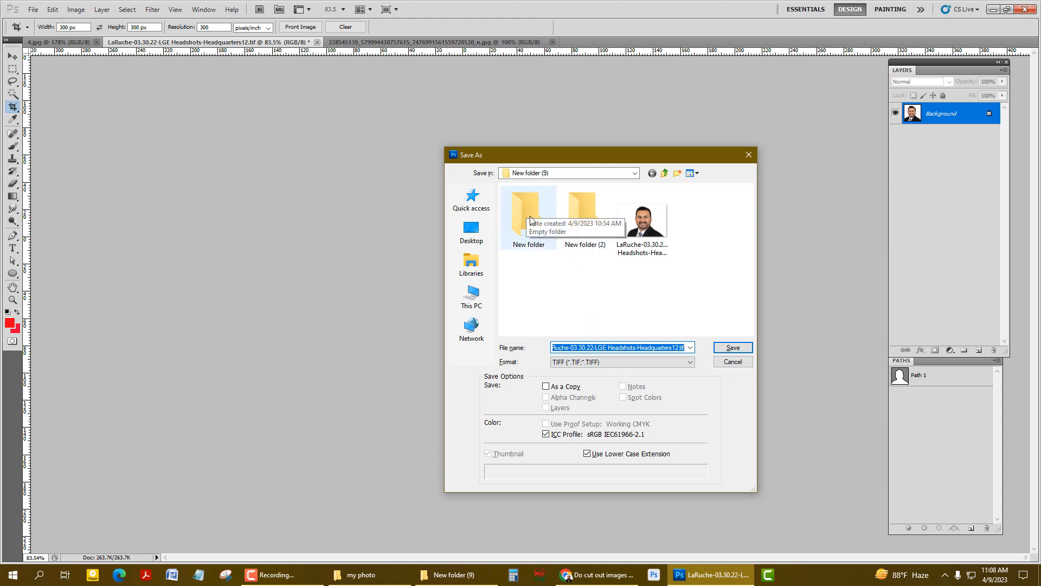
{"action": "right_click", "coordinate": [637, 278]}
{"action": "mouse_move", "coordinate": [661, 386]}
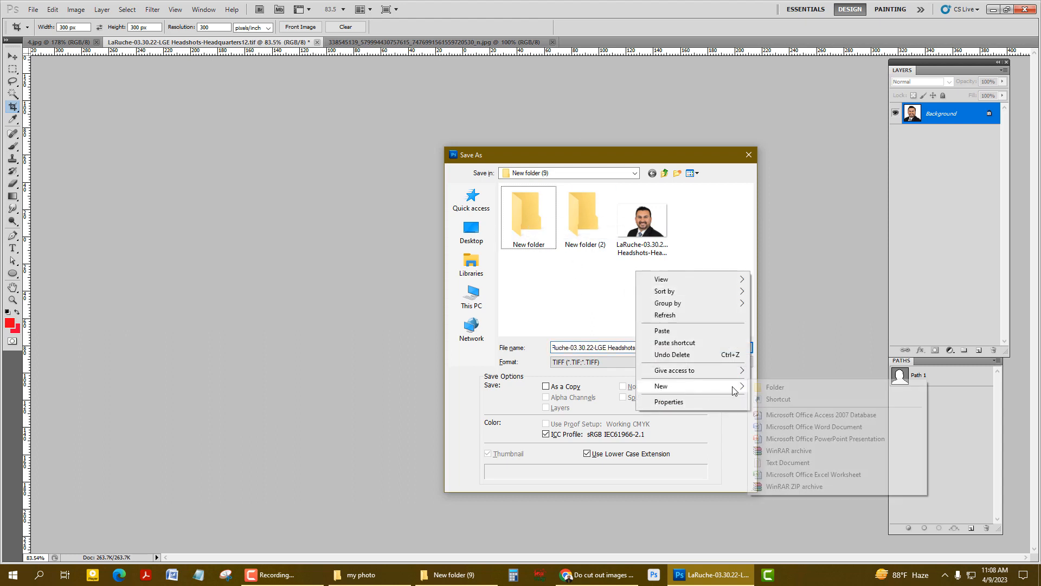
{"action": "left_click", "coordinate": [767, 388]}
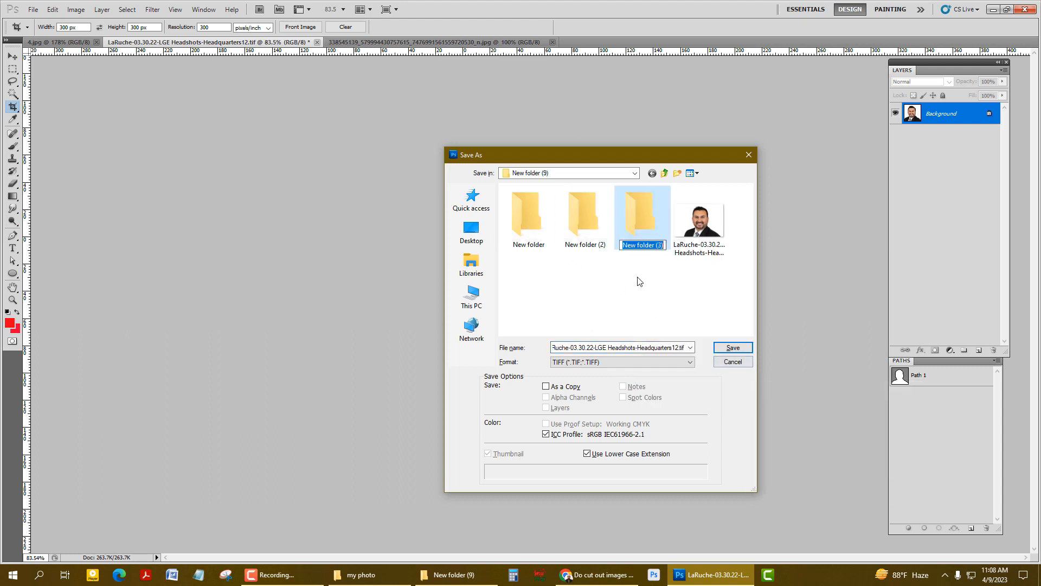
{"action": "left_click", "coordinate": [636, 217]}
{"action": "double_click", "coordinate": [637, 215]}
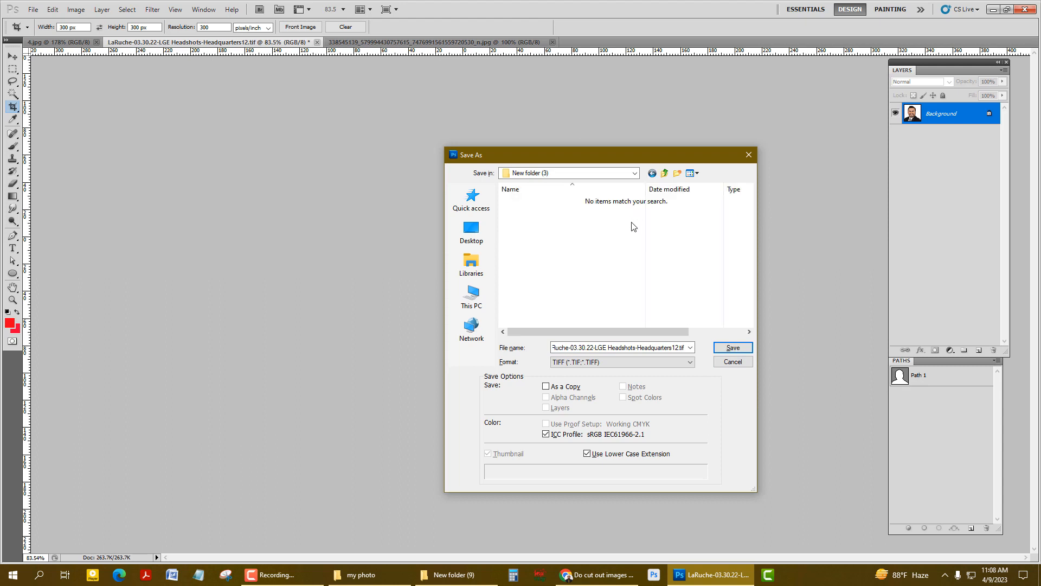
Save the cropped headshot in the new folder as a JPEG and close the image.
{"action": "left_click", "coordinate": [616, 363]}
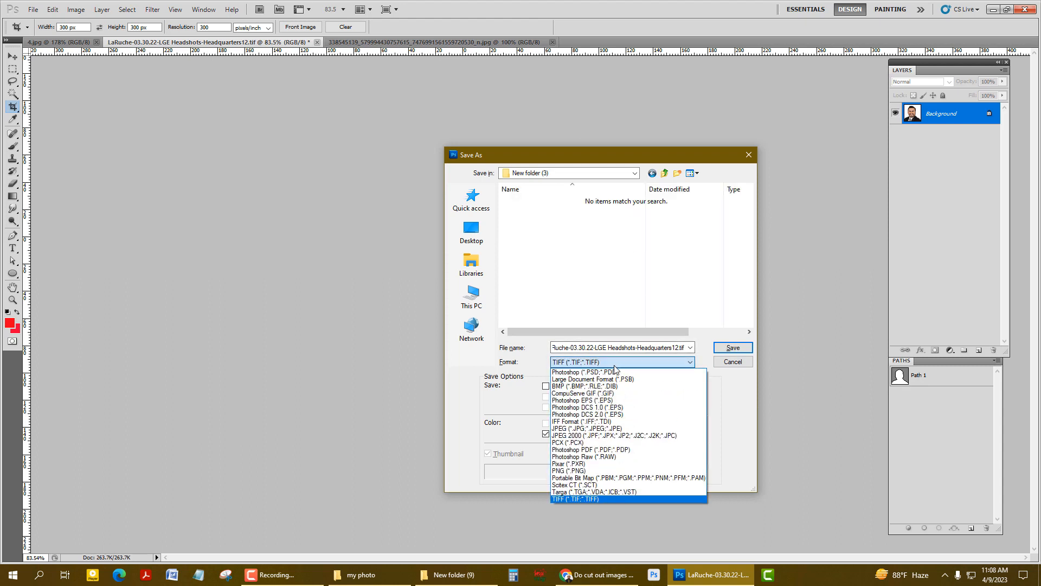
{"action": "left_click", "coordinate": [615, 428]}
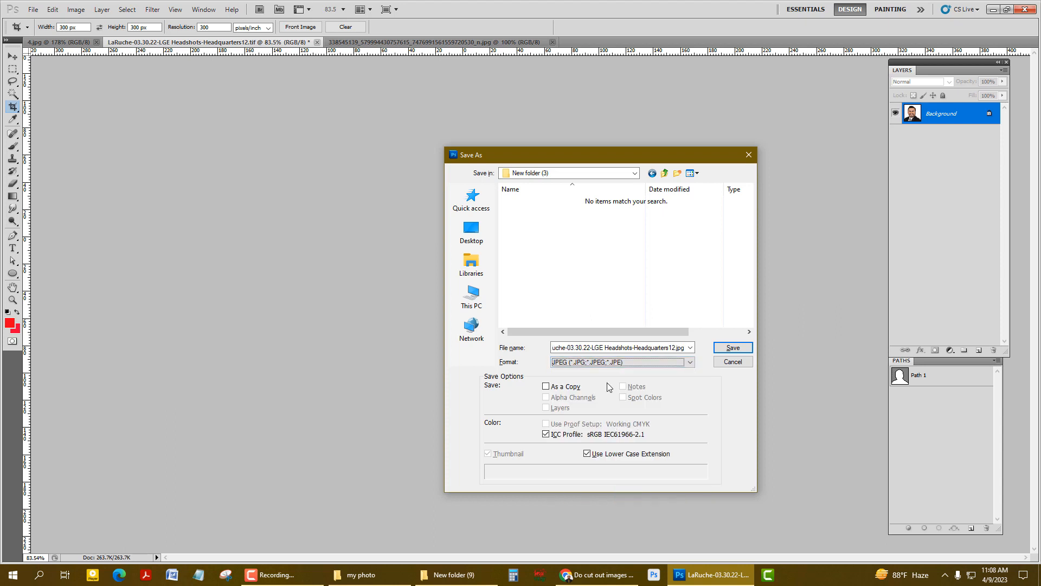
{"action": "left_click", "coordinate": [732, 347]}
{"action": "left_click", "coordinate": [359, 156]}
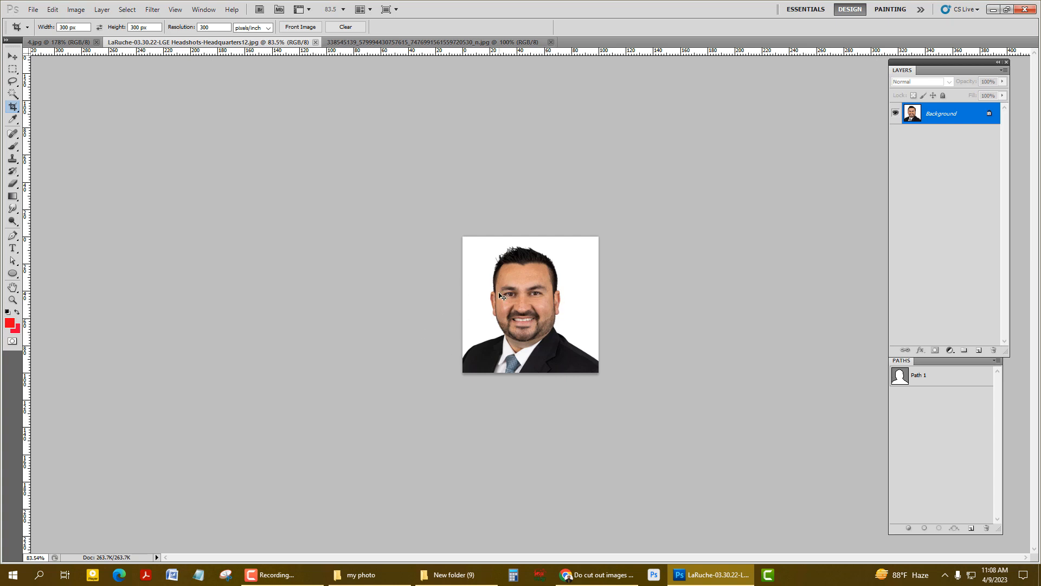
{"action": "key", "text": "ctrl+w"}
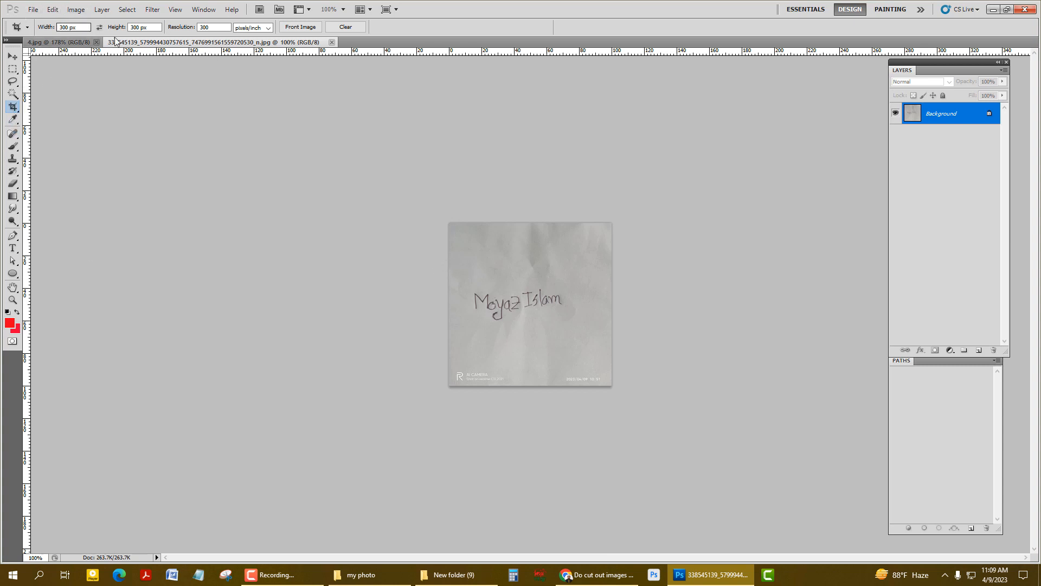
Set the crop height to 80 px and crop the signature image to a full-width strip around the handwriting.
{"action": "double_click", "coordinate": [136, 27]}
{"action": "left_click_drag", "start_coordinate": [449, 263], "coordinate": [689, 428]}
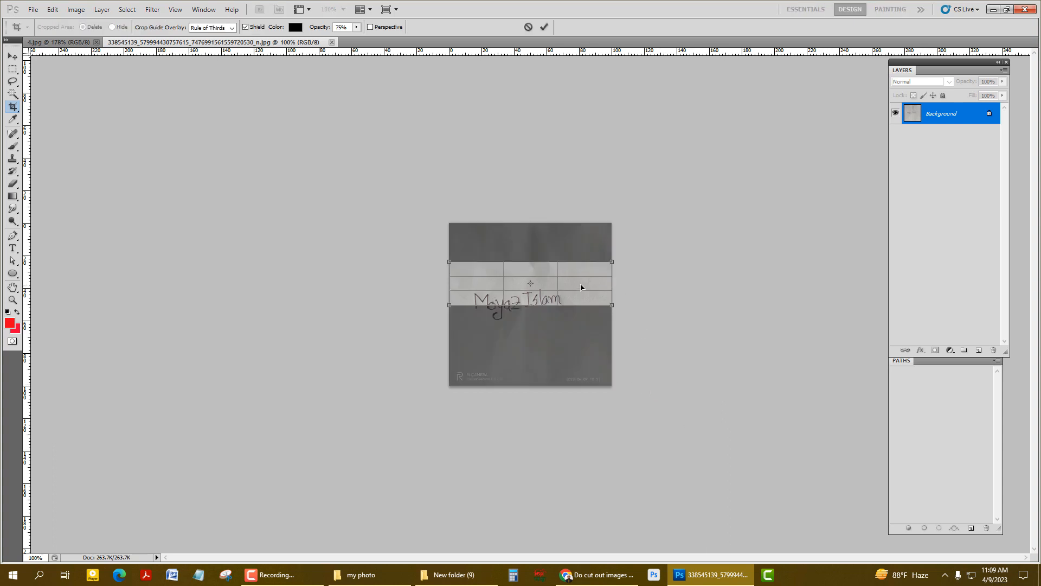
{"action": "left_click_drag", "start_coordinate": [581, 287], "coordinate": [580, 307]}
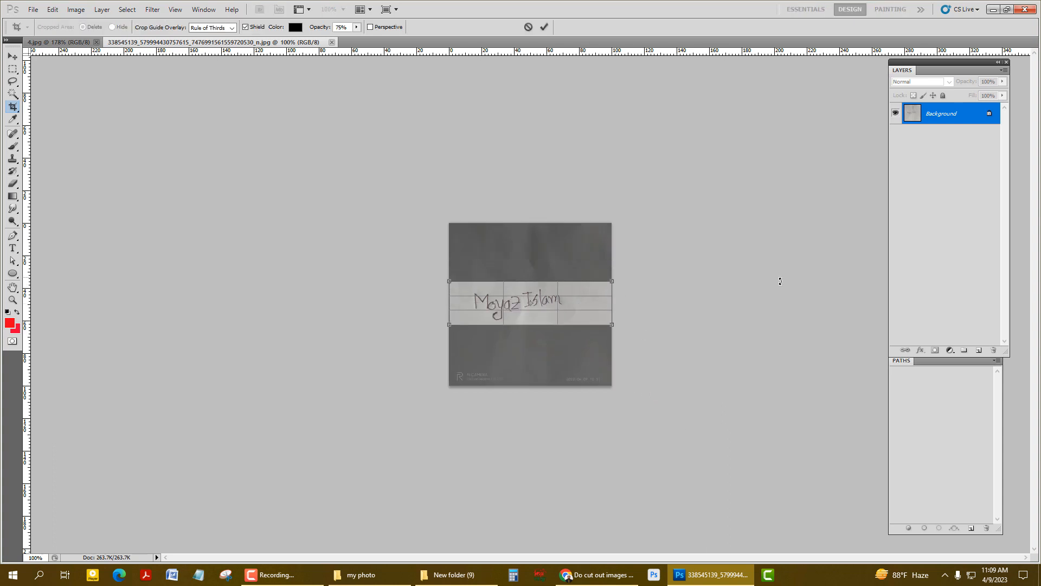
{"action": "key", "text": "Return"}
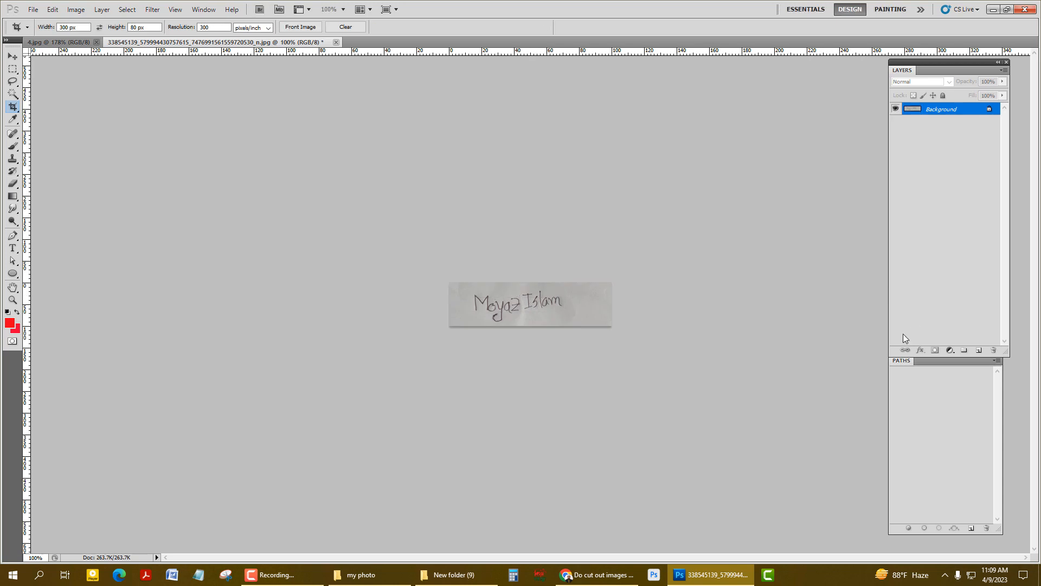
Save the cropped signature in New folder (3) as a JPEG and close the image.
{"action": "scroll", "coordinate": [537, 326], "scroll_direction": "up", "scroll_amount": 4}
{"action": "scroll", "coordinate": [432, 288], "scroll_direction": "down", "scroll_amount": 4}
{"action": "key", "text": "ctrl+shift+s"}
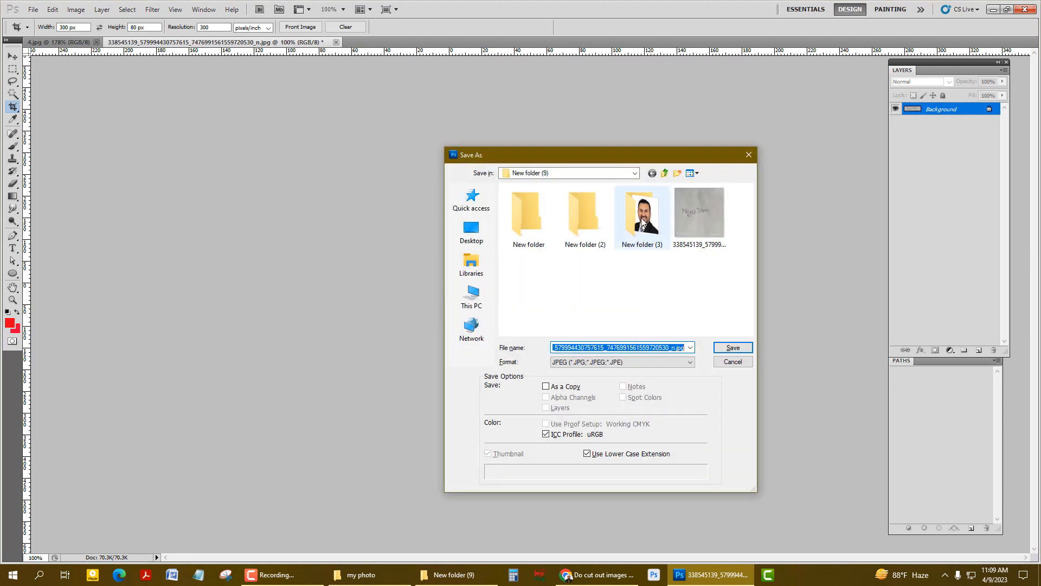
{"action": "left_click", "coordinate": [733, 347]}
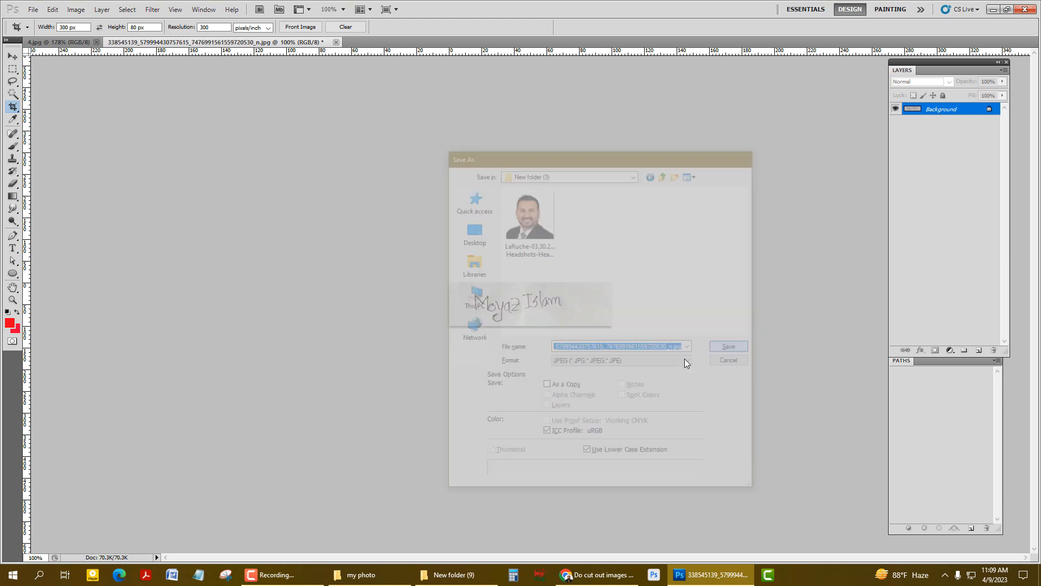
{"action": "left_click", "coordinate": [360, 154]}
{"action": "key", "text": "c"}
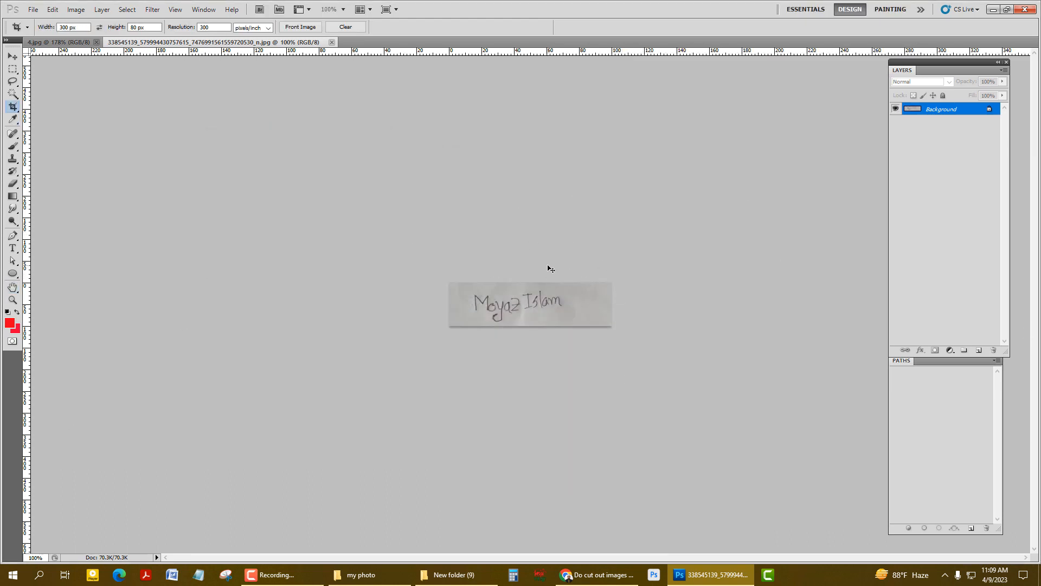
{"action": "key", "text": "ctrl+w"}
Switch to File Explorer and open New folder (3) inside New folder (9).
{"action": "left_click", "coordinate": [709, 576]}
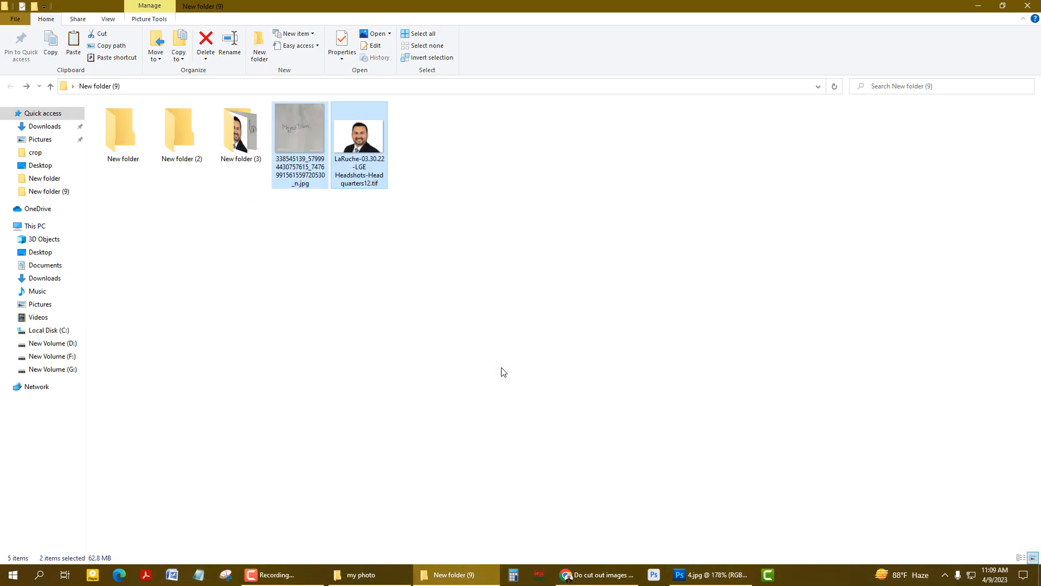
{"action": "left_click", "coordinate": [399, 264]}
{"action": "double_click", "coordinate": [249, 139]}
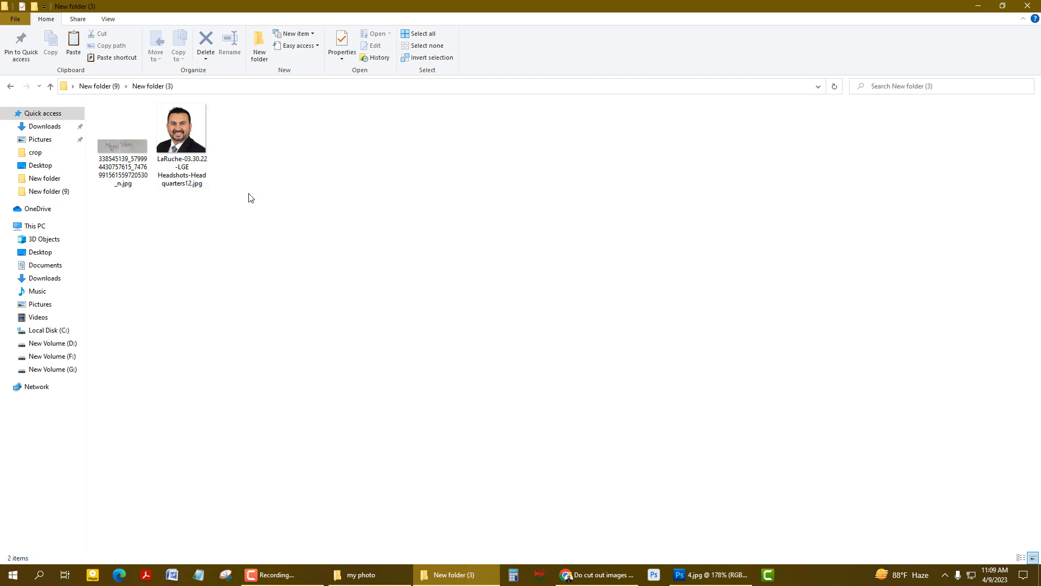
Check the cropped headshot's file size in its properties and compare it with the limit in the job notice 4.jpg in Photoshop.
{"action": "left_click", "coordinate": [194, 142]}
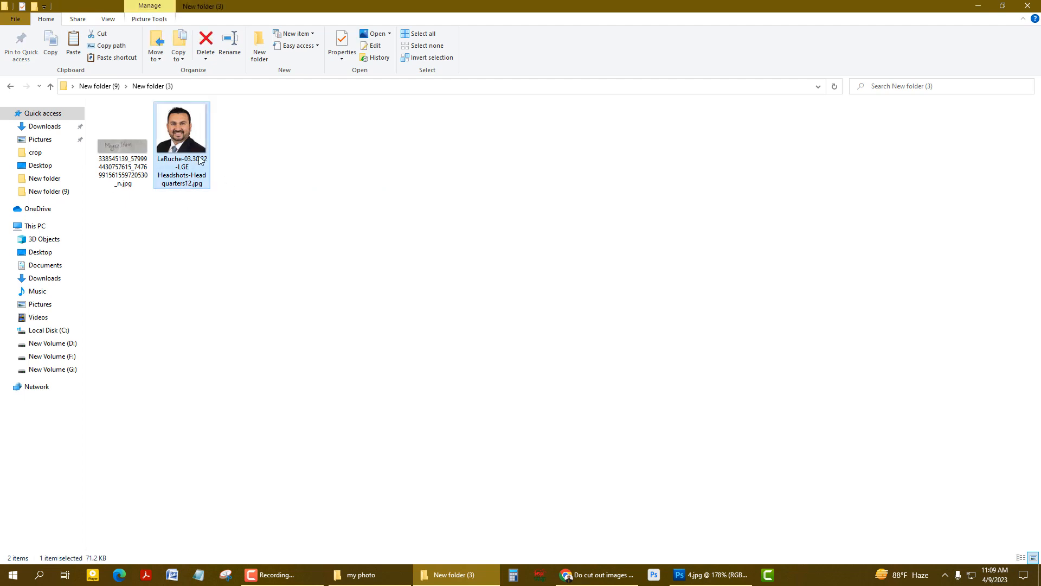
{"action": "right_click", "coordinate": [178, 131]}
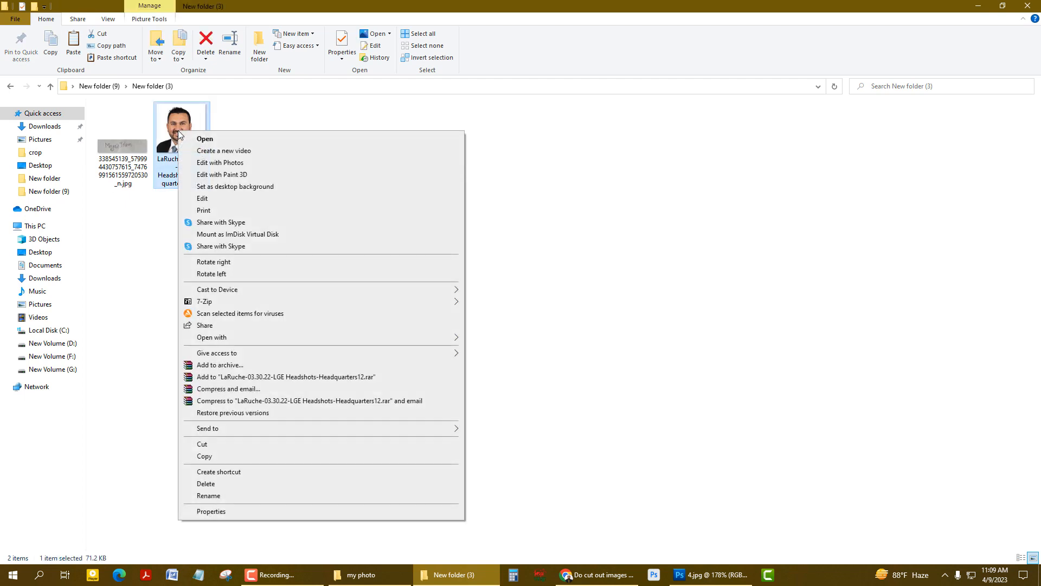
{"action": "right_click", "coordinate": [169, 118]}
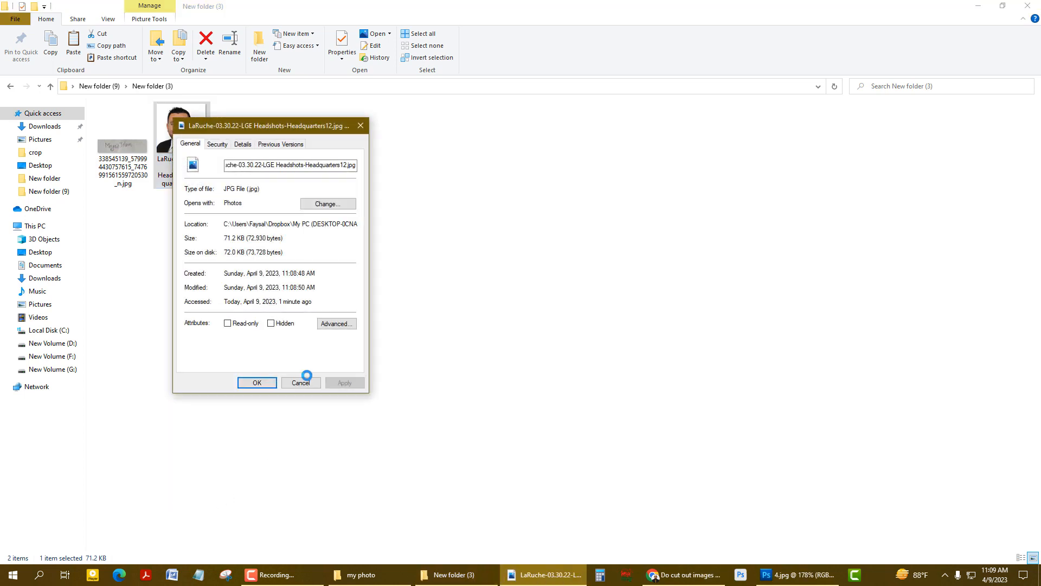
{"action": "left_click_drag", "start_coordinate": [295, 128], "coordinate": [501, 132]}
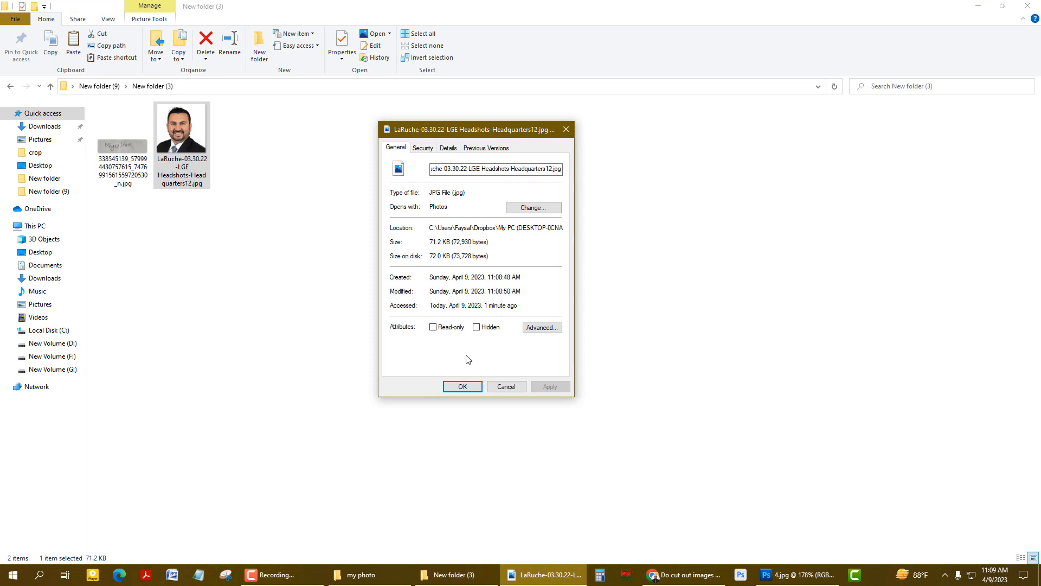
{"action": "left_click", "coordinate": [797, 574]}
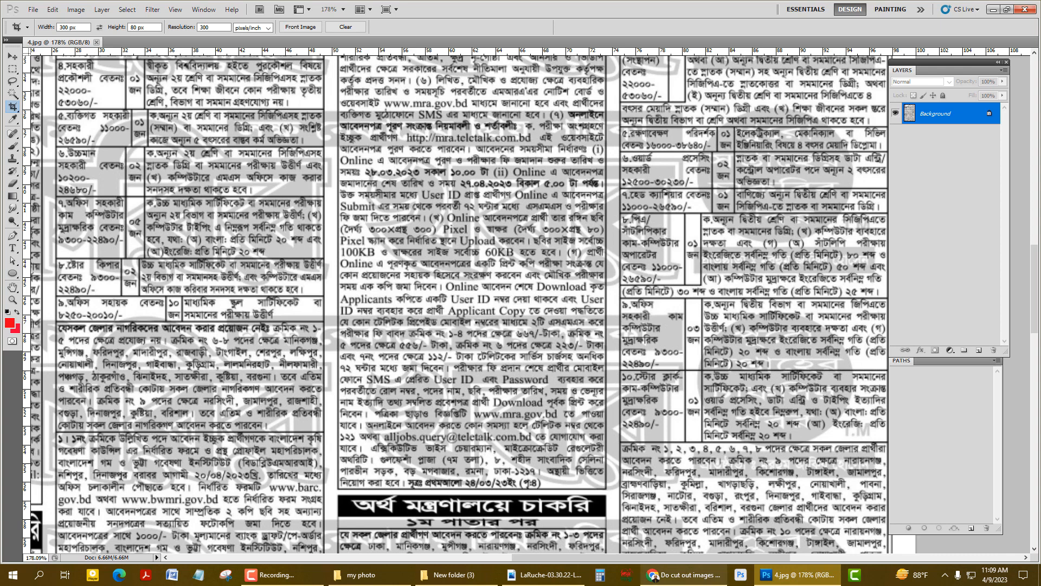
{"action": "left_click", "coordinate": [797, 575]}
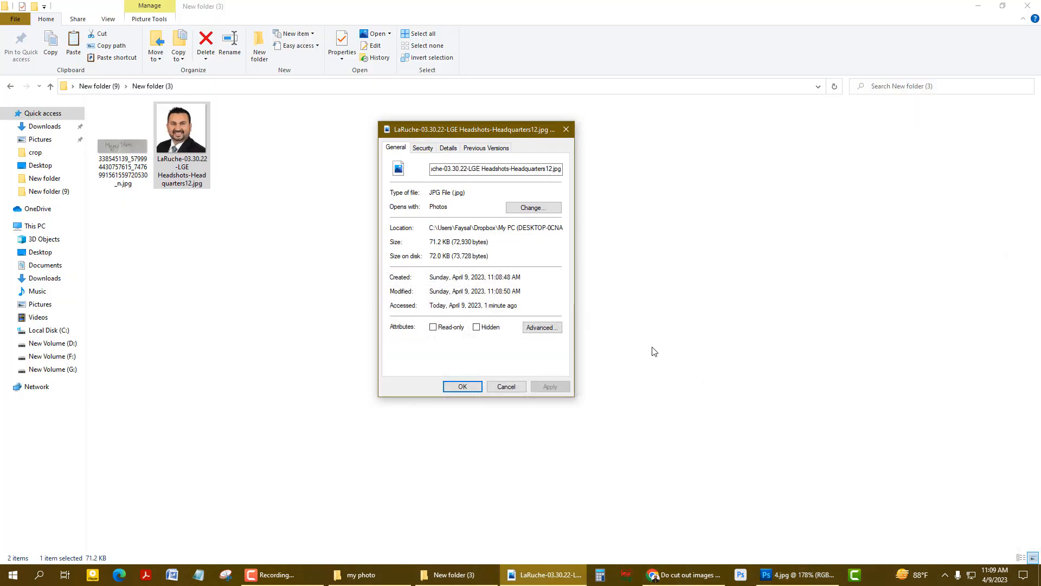
{"action": "left_click", "coordinate": [505, 386]}
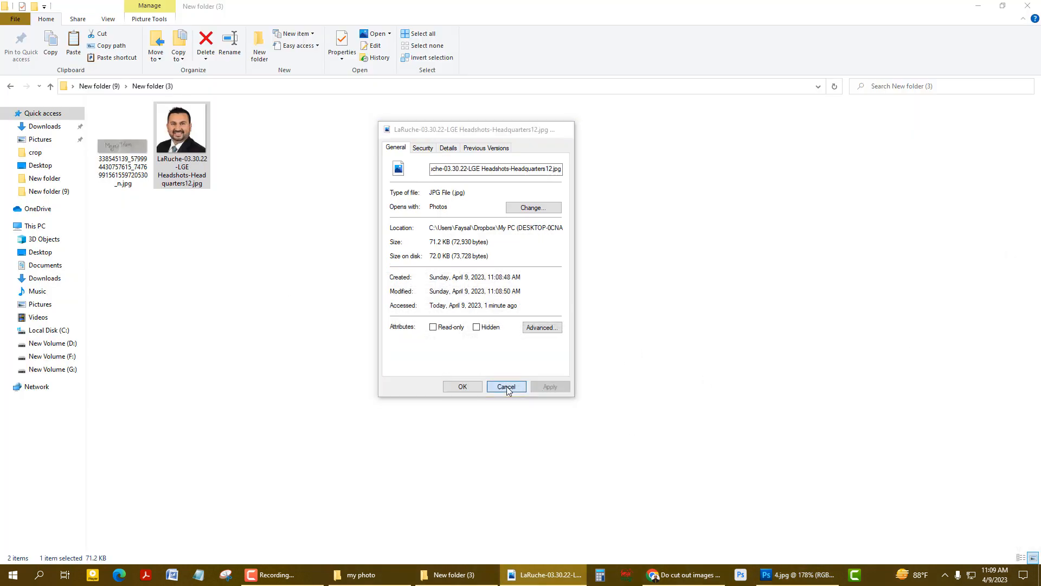
Check the cropped signature's file size in its properties and close them.
{"action": "left_click", "coordinate": [111, 158]}
{"action": "right_click", "coordinate": [110, 148]}
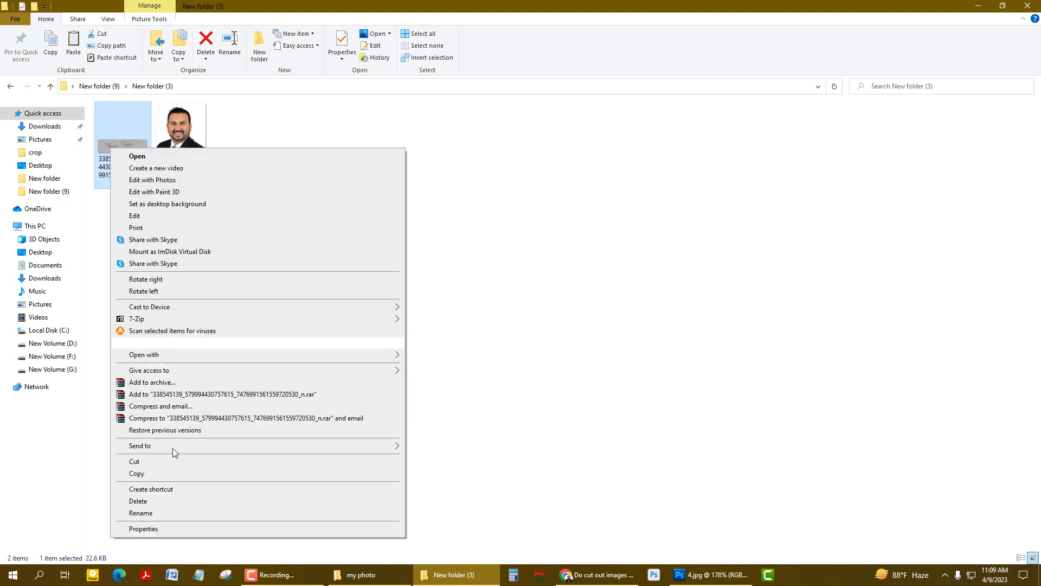
{"action": "left_click", "coordinate": [143, 529]}
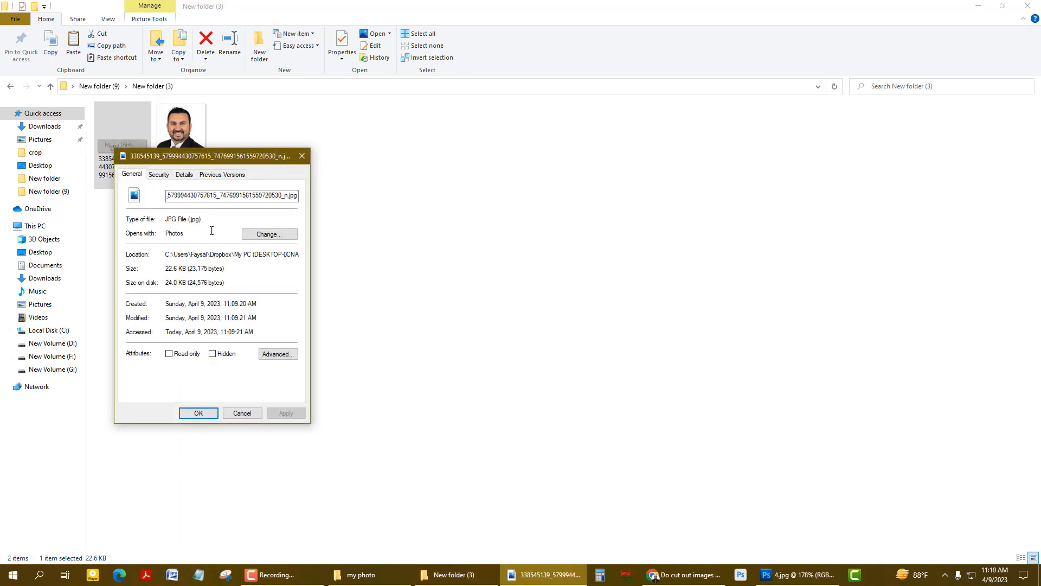
{"action": "left_click_drag", "start_coordinate": [275, 154], "coordinate": [668, 133]}
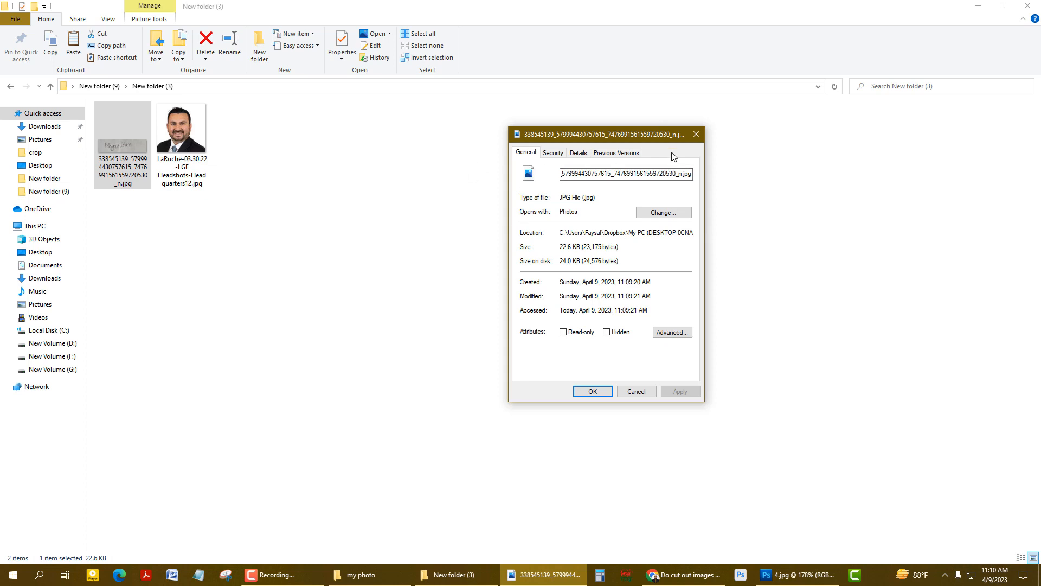
{"action": "left_click", "coordinate": [694, 137]}
{"action": "left_click", "coordinate": [363, 310]}
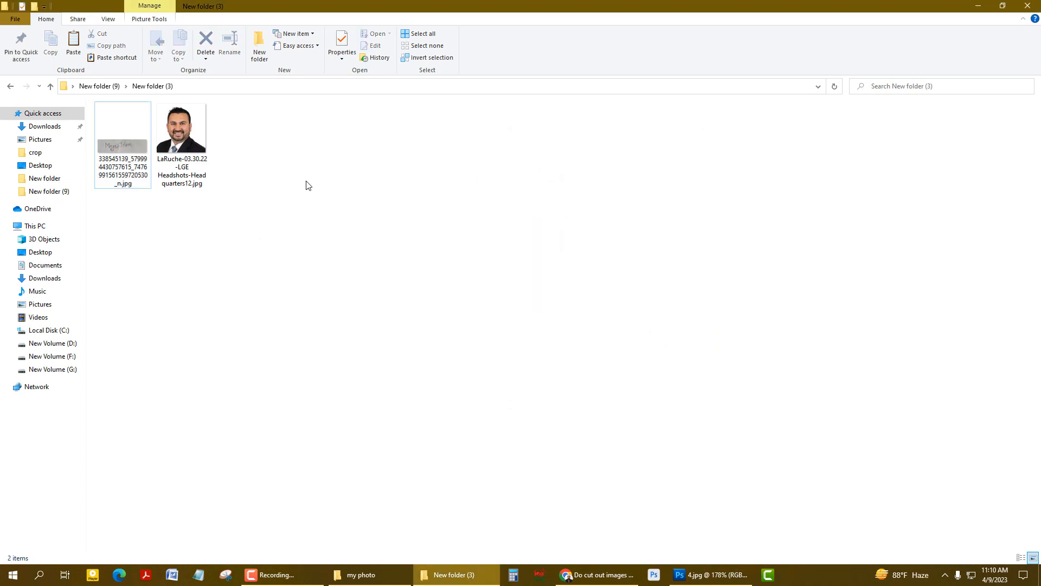
Reopen the headshot JPEG in Photoshop, save it over the existing file at a lower JPEG quality, and close it.
{"action": "left_click_drag", "start_coordinate": [181, 133], "coordinate": [969, 190]}
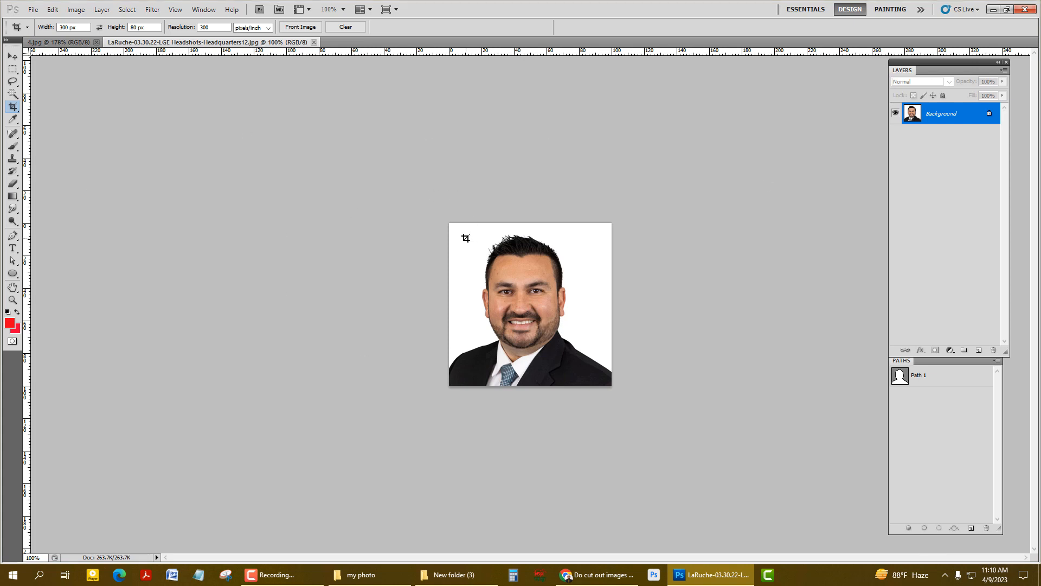
{"action": "key", "text": "ctrl+shift+s"}
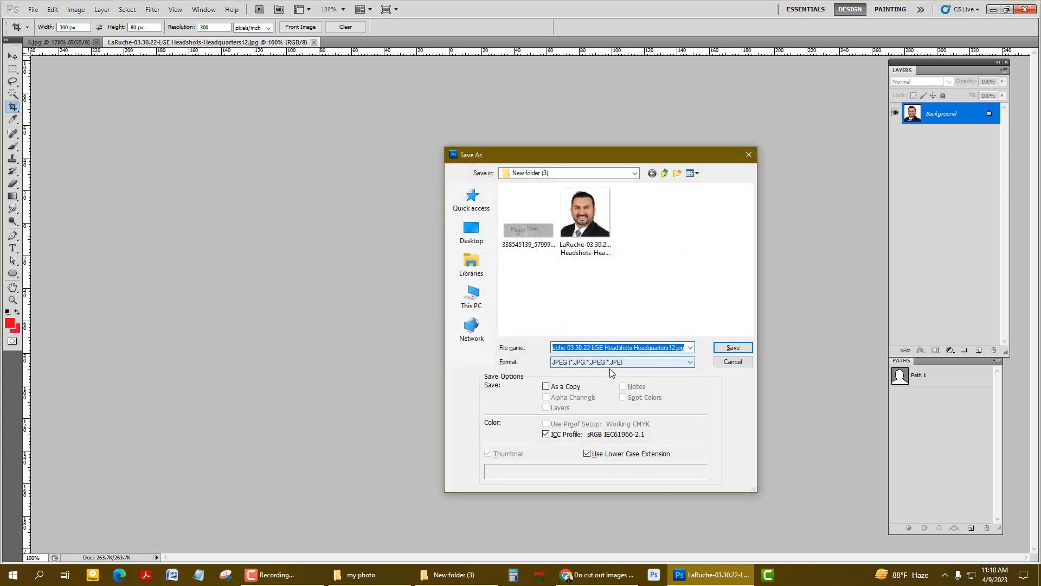
{"action": "left_click", "coordinate": [731, 349]}
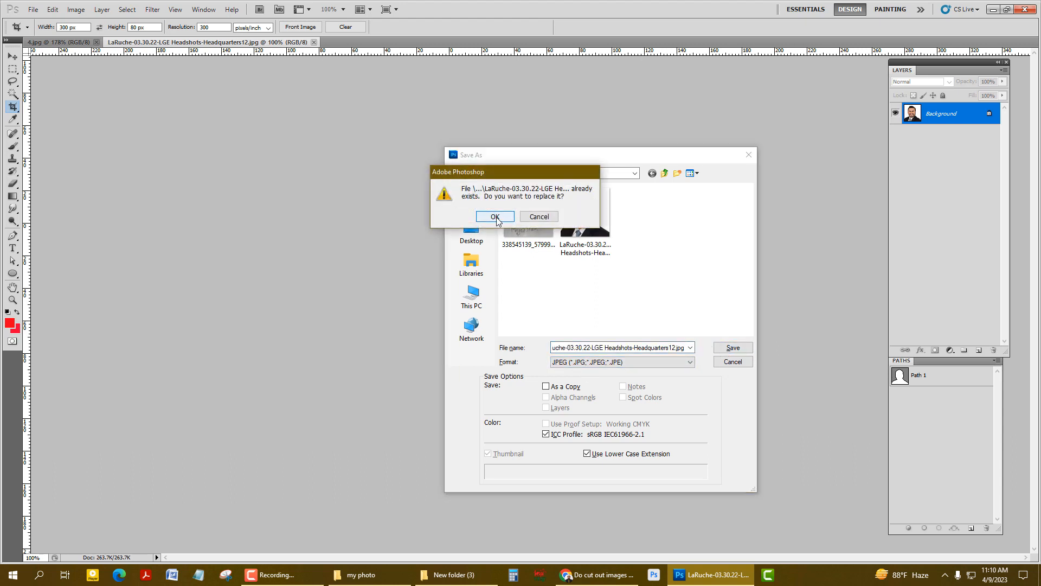
{"action": "left_click", "coordinate": [495, 218]}
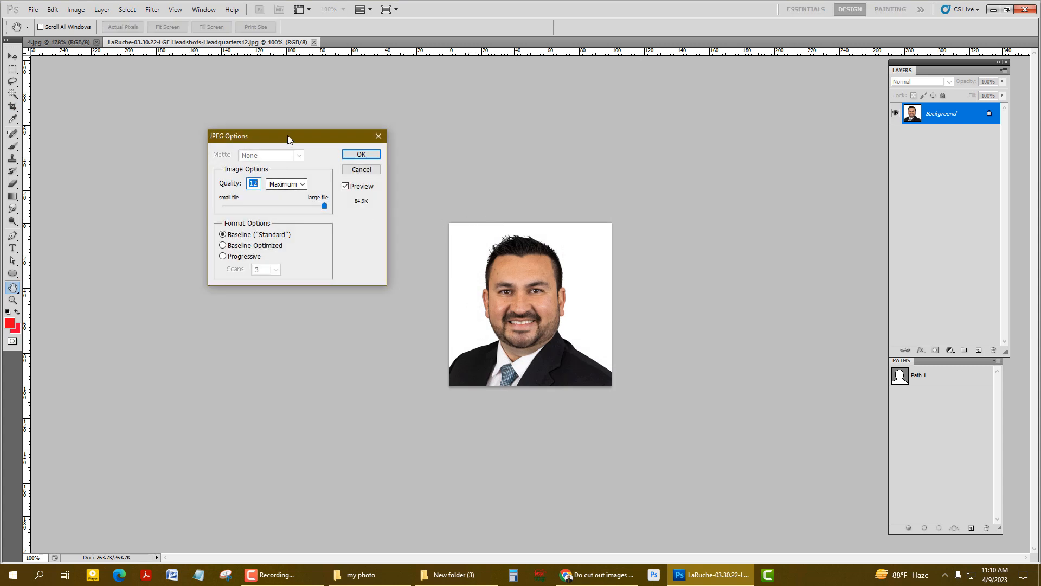
{"action": "left_click_drag", "start_coordinate": [288, 136], "coordinate": [367, 135]}
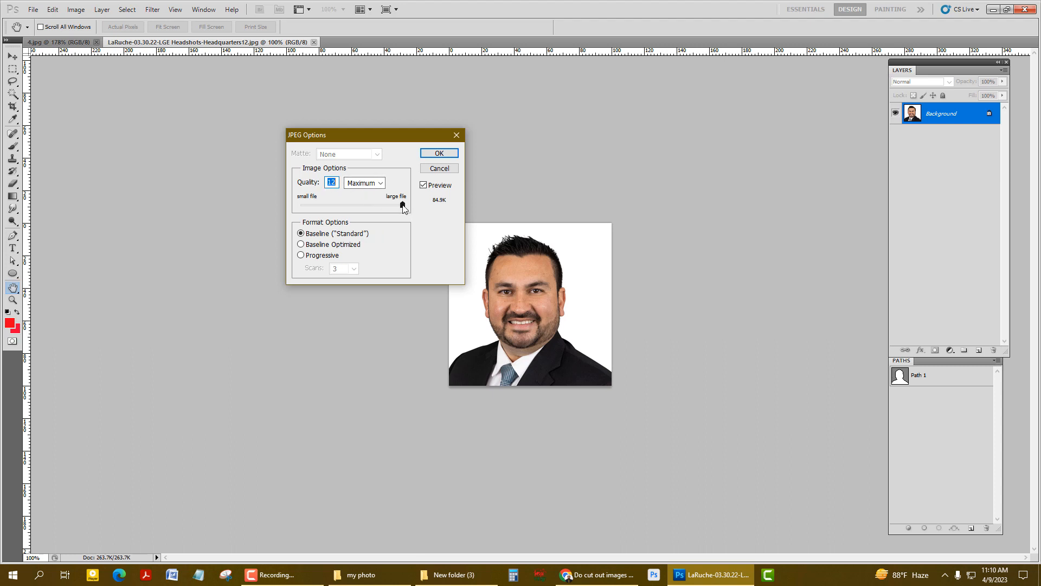
{"action": "left_click_drag", "start_coordinate": [401, 204], "coordinate": [385, 202]}
{"action": "left_click", "coordinate": [443, 154]}
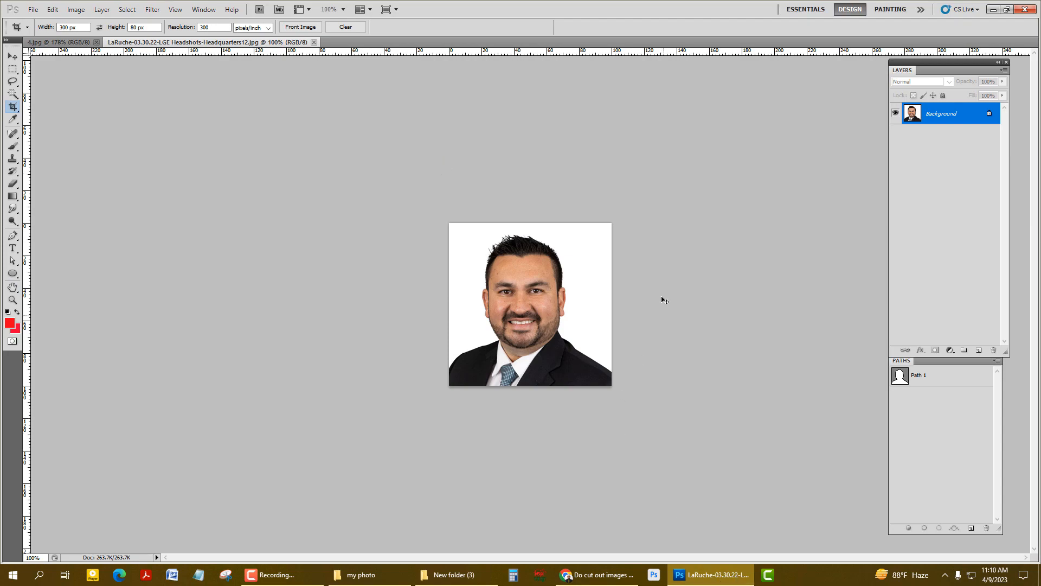
{"action": "key", "text": "ctrl+w"}
Open the resaved headshot in Photoshop to inspect it, close it, and return to the folder.
{"action": "left_click", "coordinate": [706, 581]}
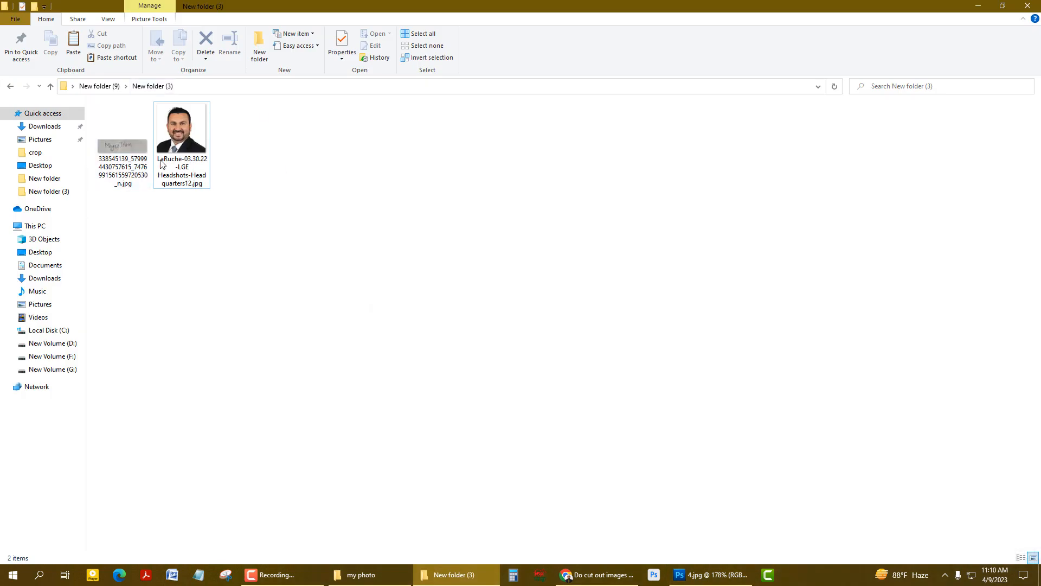
{"action": "left_click_drag", "start_coordinate": [164, 165], "coordinate": [966, 209]}
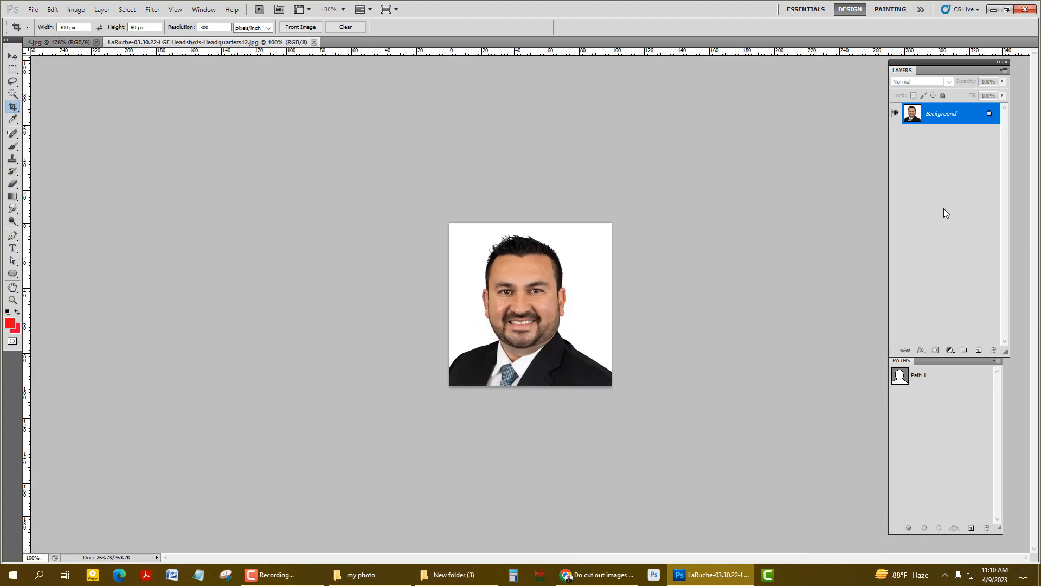
{"action": "key", "text": "ctrl+w"}
{"action": "left_click", "coordinate": [992, 9]}
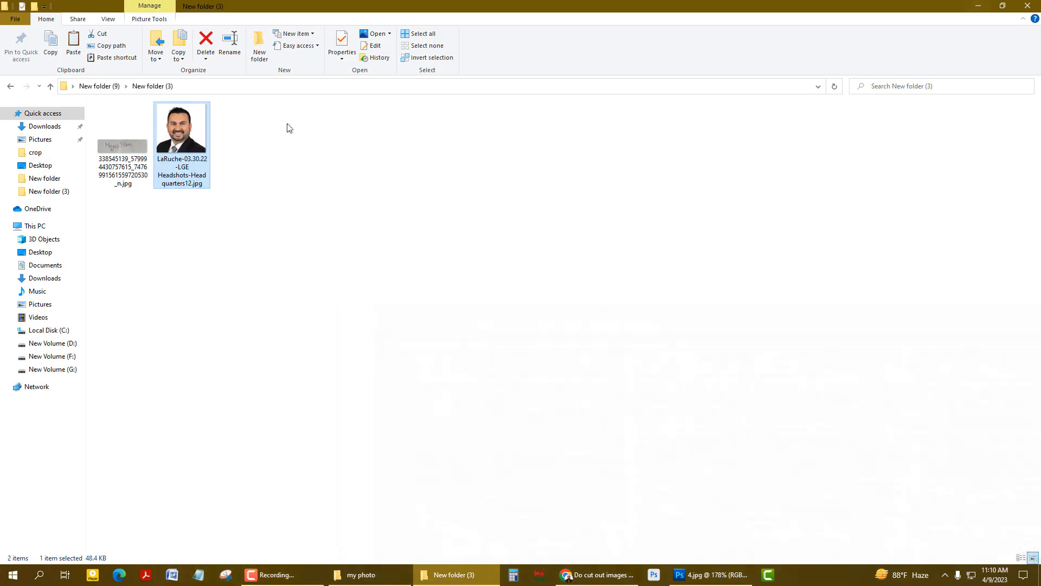
Check the resaved headshot's file size in its properties.
{"action": "right_click", "coordinate": [206, 151]}
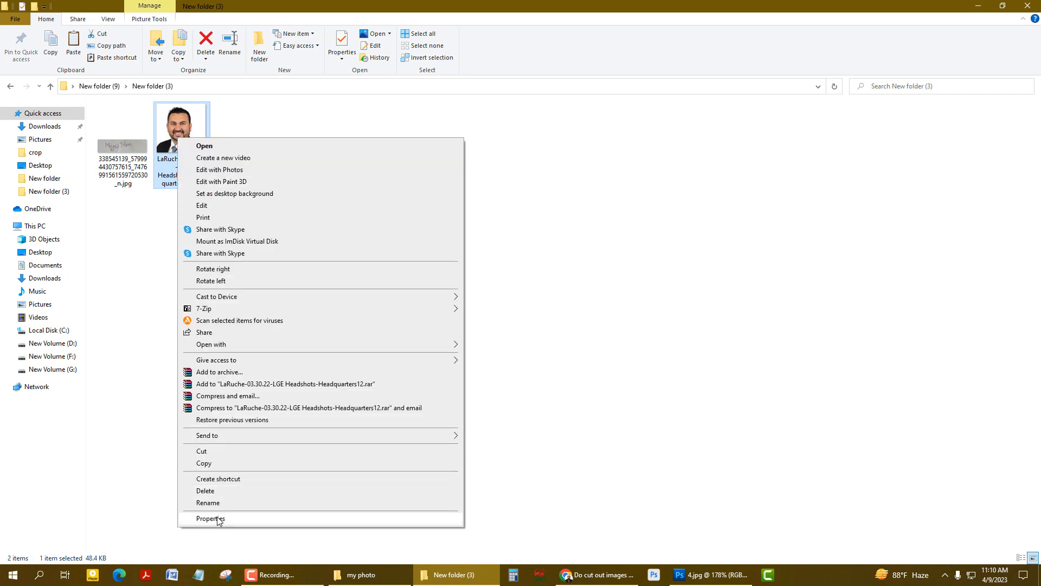
{"action": "left_click", "coordinate": [236, 520]}
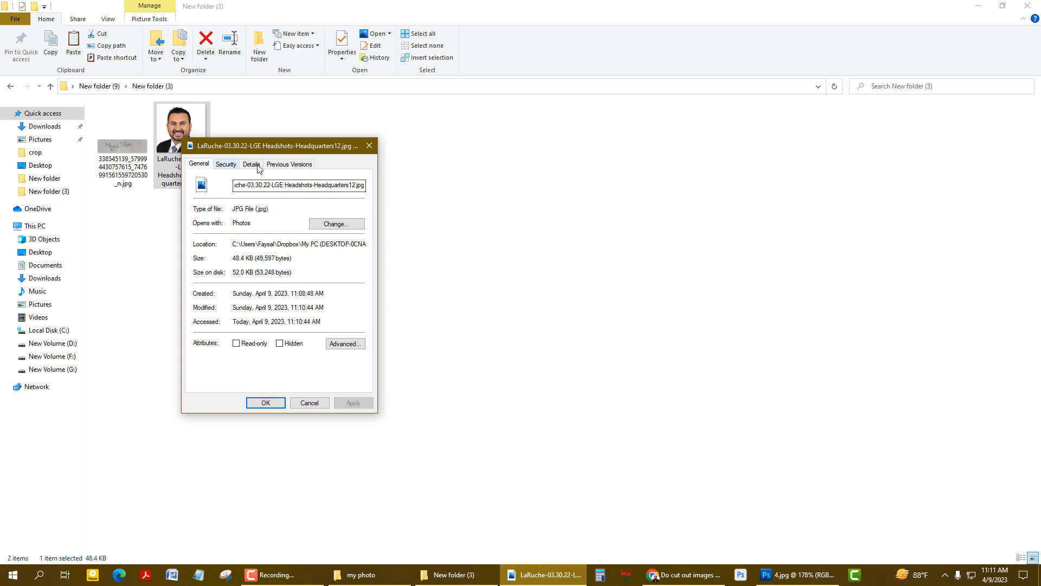
{"action": "left_click", "coordinate": [368, 146]}
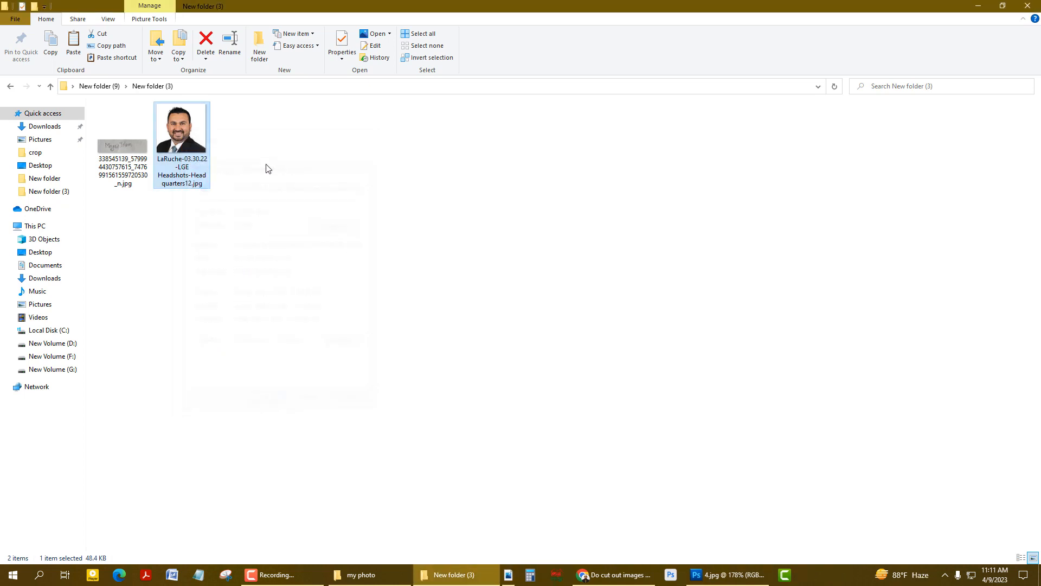
Recheck the signature JPEG's file size in its properties, close them, and clear the file selection.
{"action": "left_click", "coordinate": [131, 148]}
{"action": "right_click", "coordinate": [125, 155]}
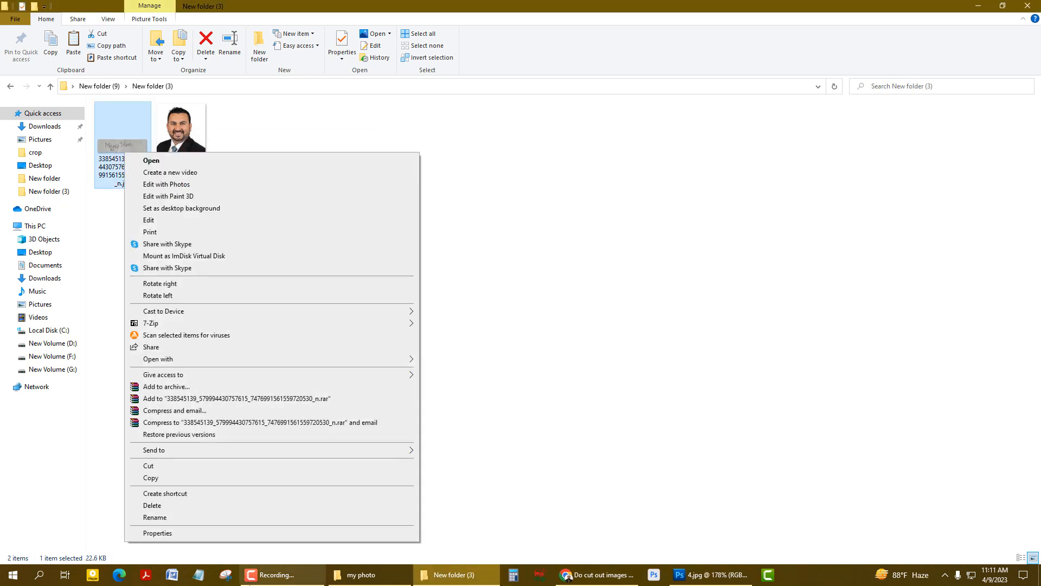
{"action": "left_click", "coordinate": [179, 535]}
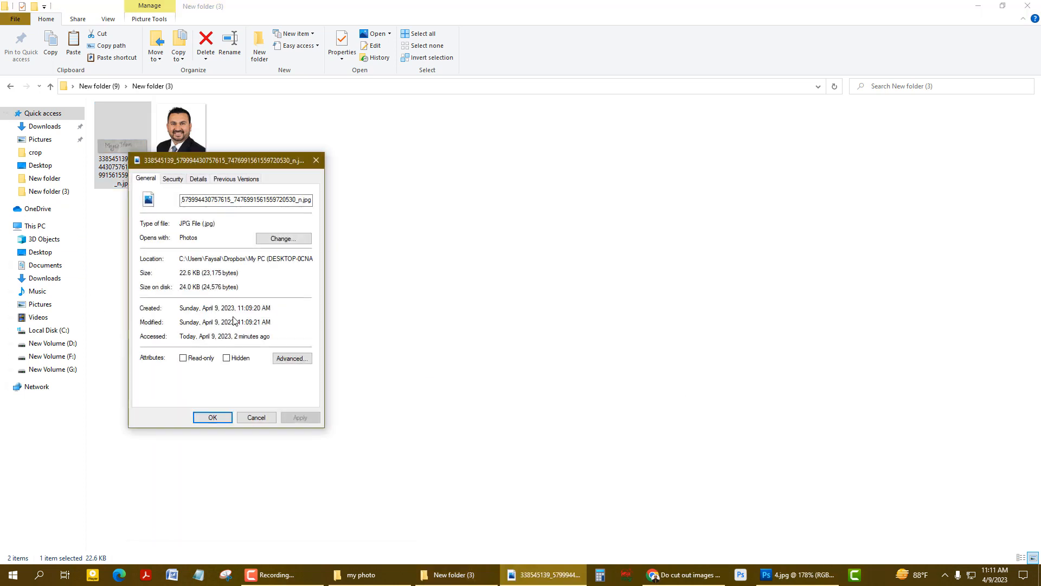
{"action": "left_click", "coordinate": [256, 417]}
{"action": "left_click", "coordinate": [426, 424]}
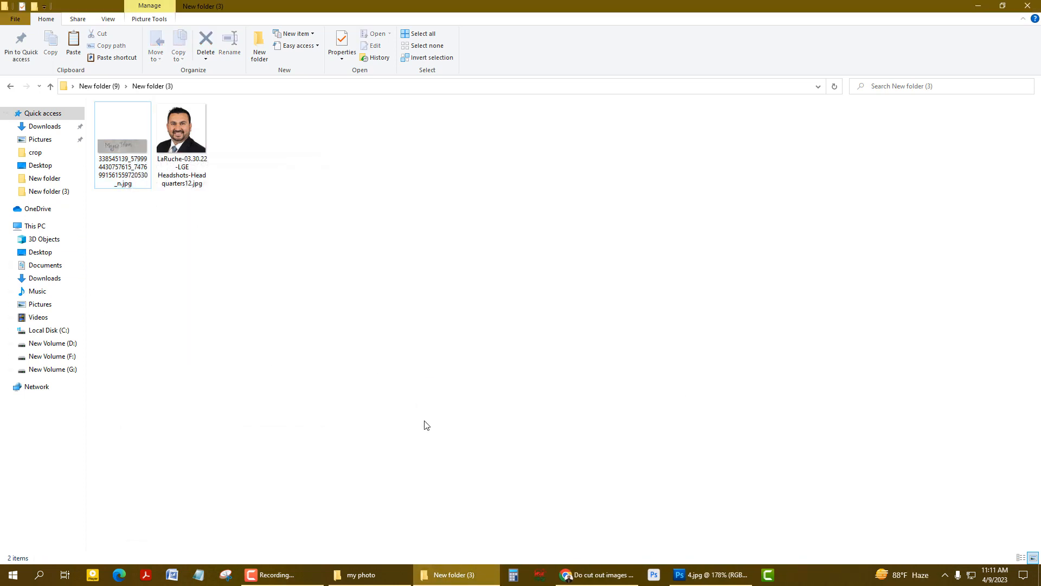